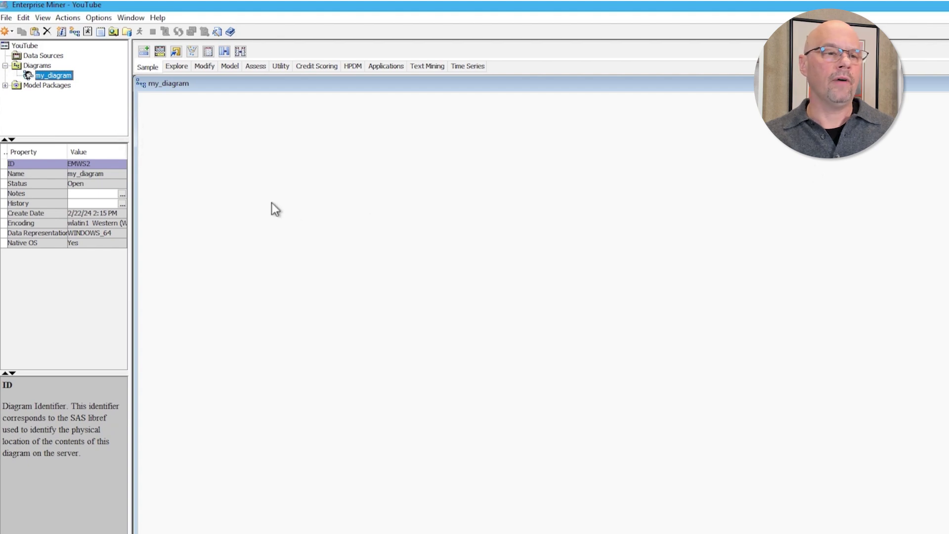
# Step: Start a new library named youtube and browse for its folder path
pyautogui.click(10, 19)
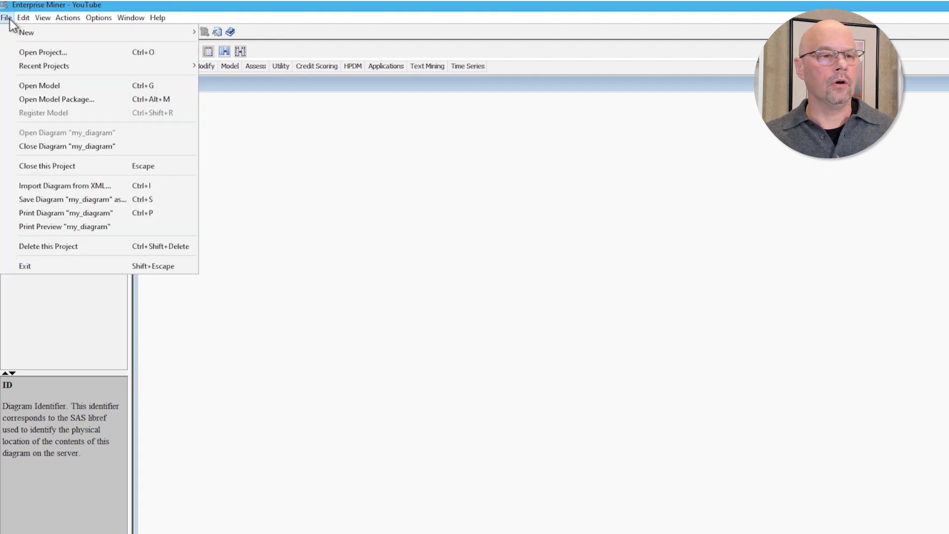
pyautogui.moveTo(27, 32)
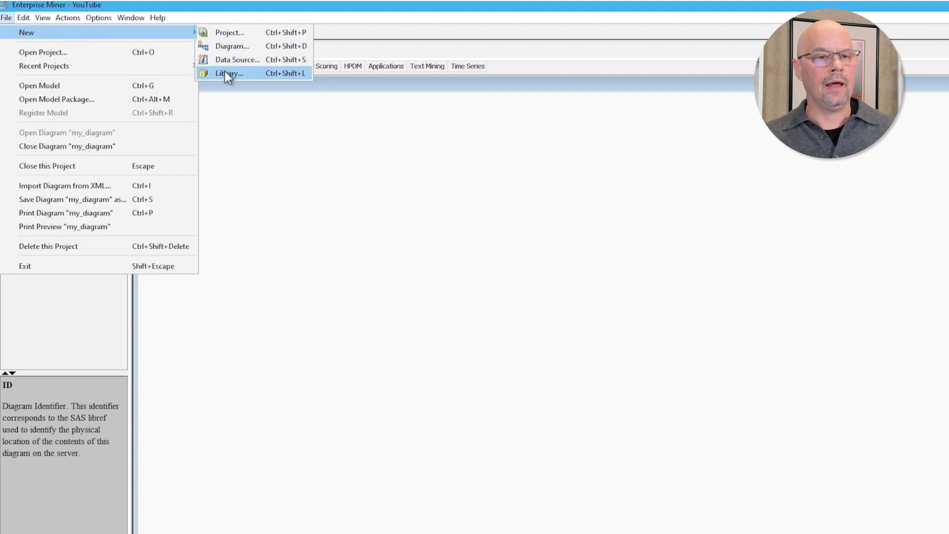
pyautogui.click(224, 73)
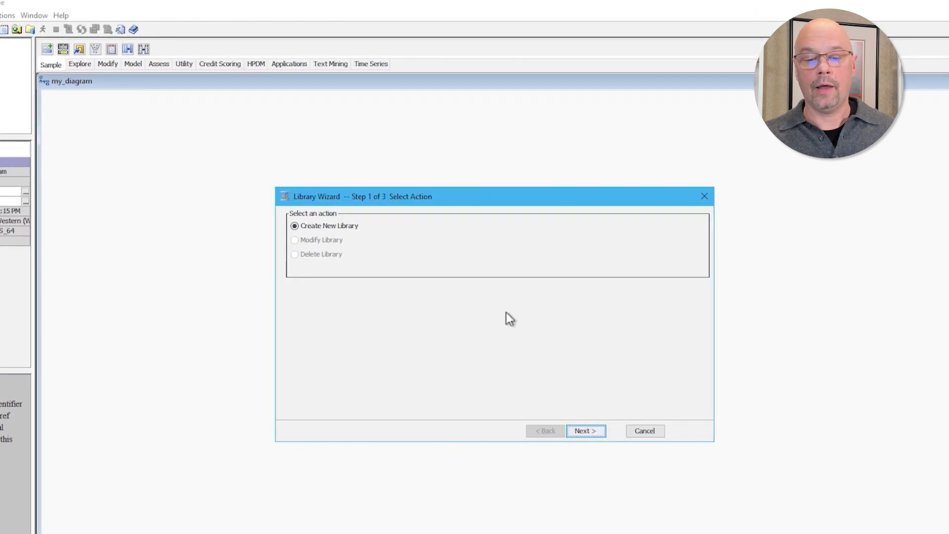
pyautogui.click(579, 431)
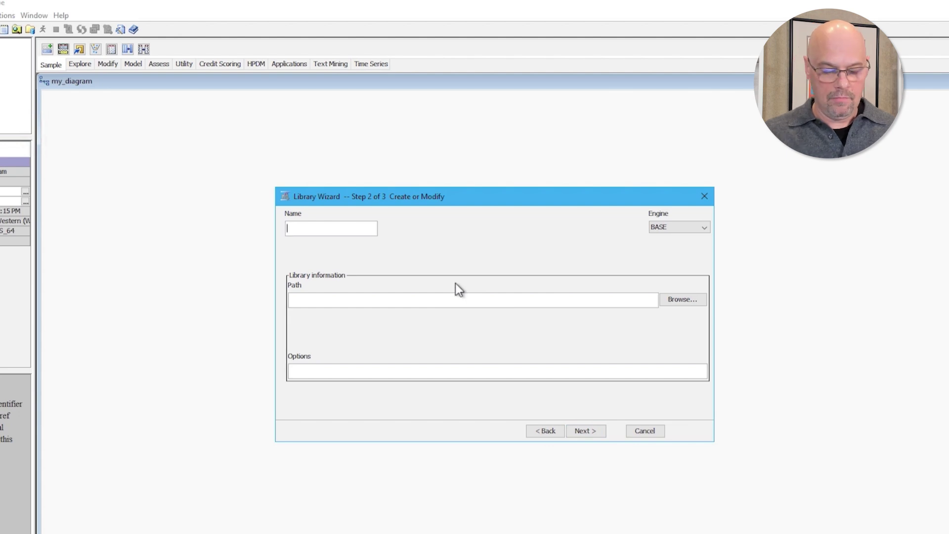
pyautogui.write('youtube')
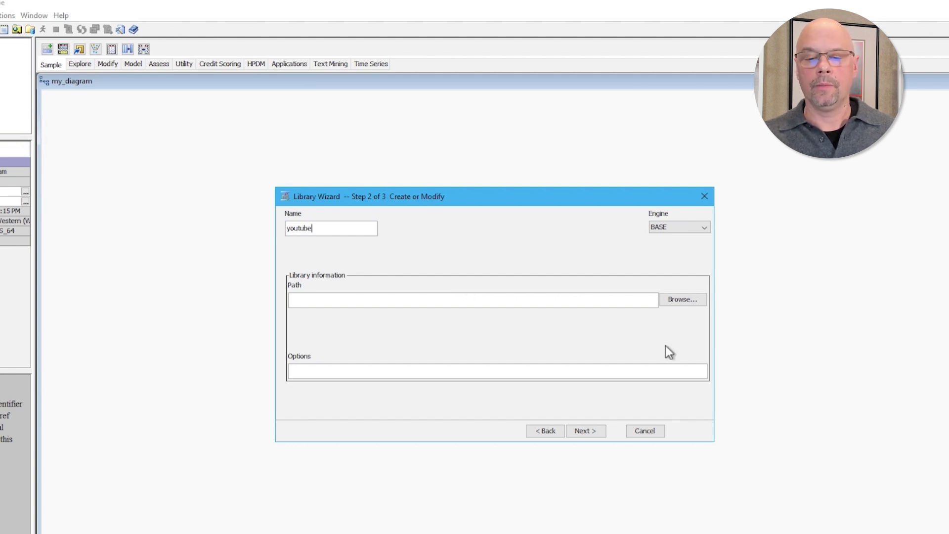
pyautogui.click(676, 300)
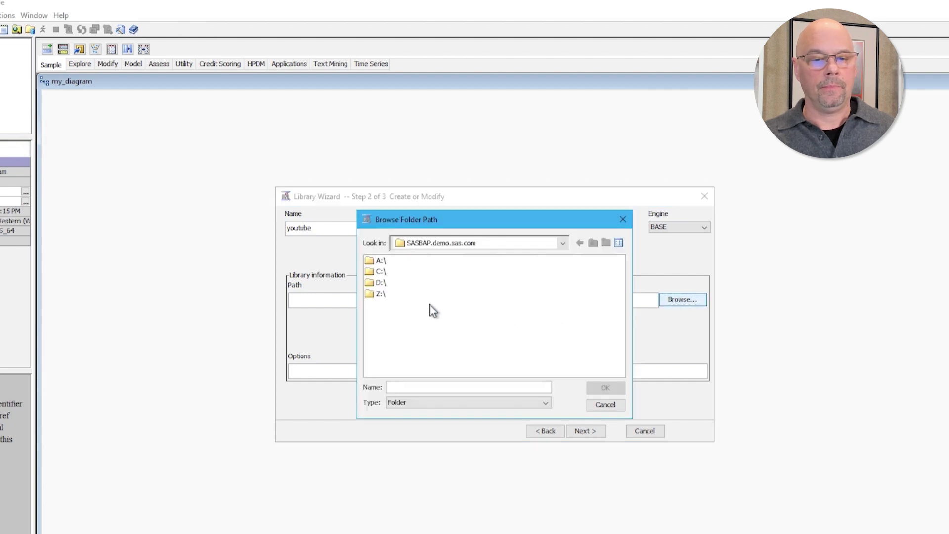
# Step: Navigate D:\ > Workshop > Winsas and choose the aaem folder as the library path
pyautogui.doubleClick(380, 282)
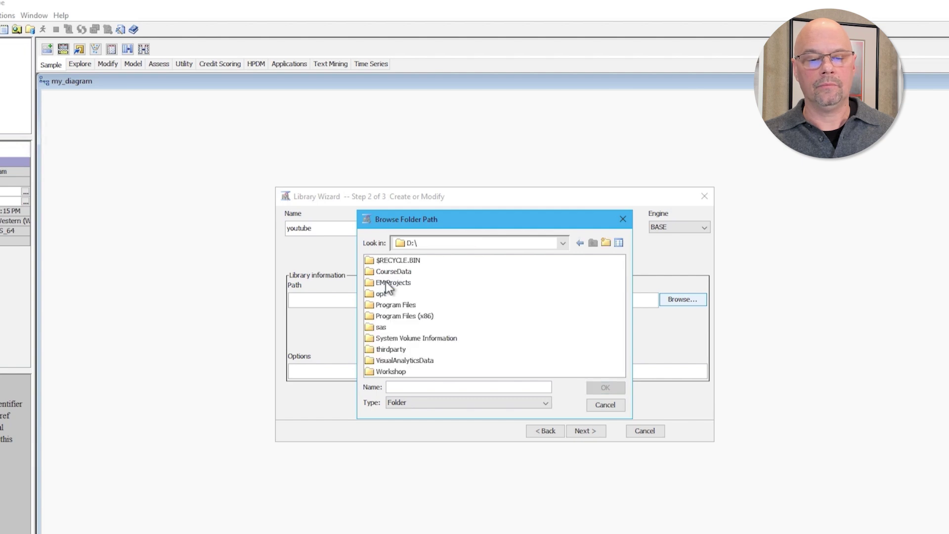
pyautogui.doubleClick(391, 370)
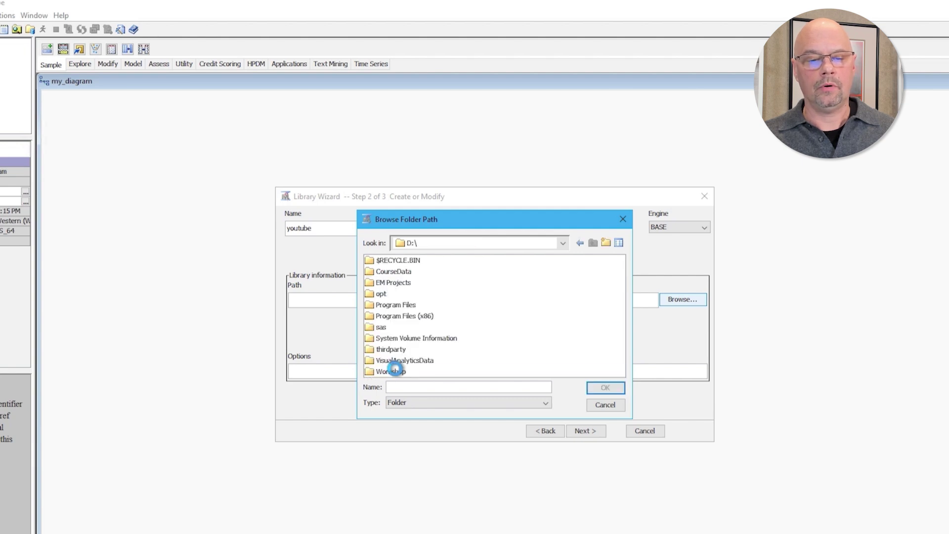
pyautogui.doubleClick(387, 260)
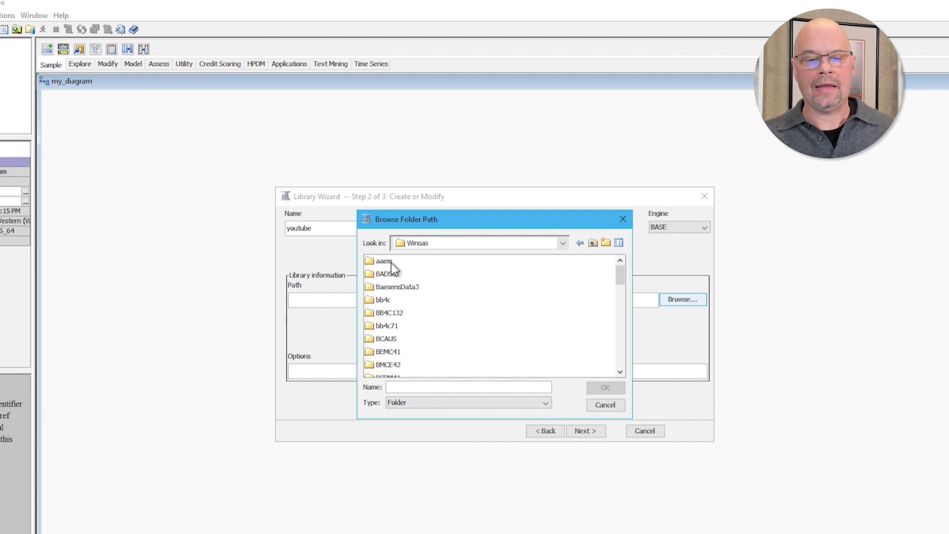
pyautogui.click(388, 262)
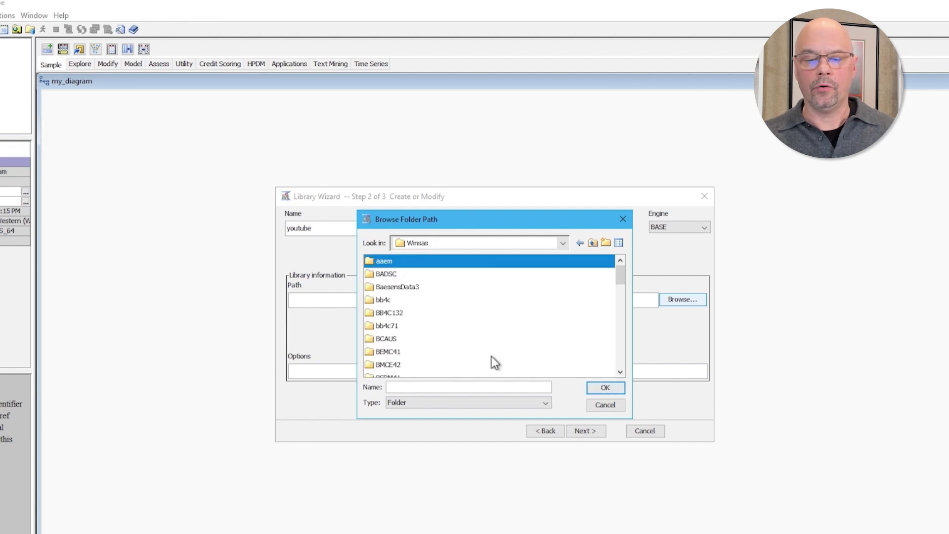
pyautogui.click(594, 386)
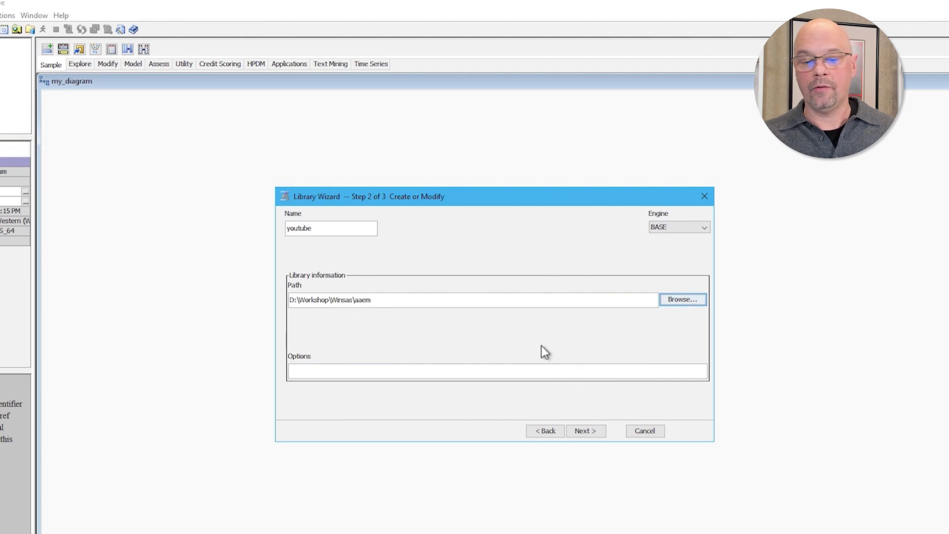
# Step: Review the youtube library settings and finish creating the library
pyautogui.click(584, 429)
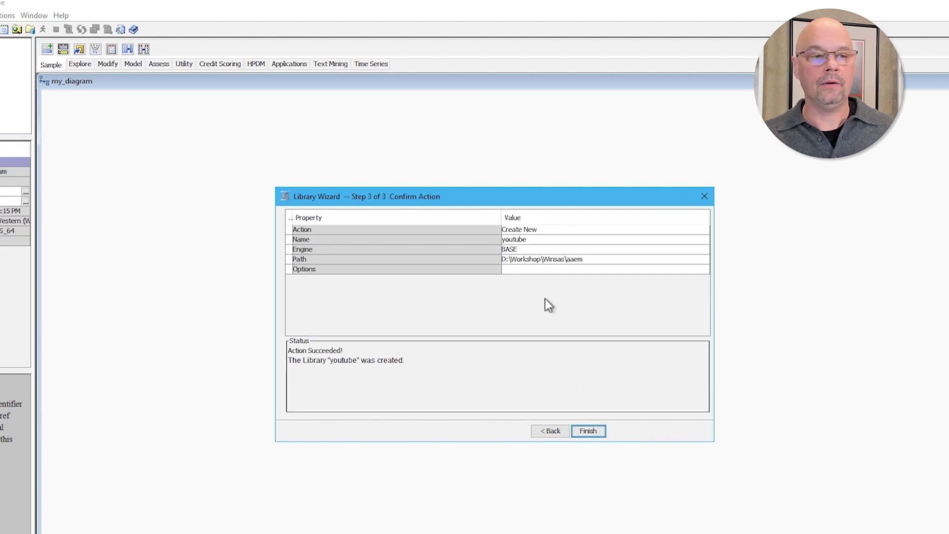
pyautogui.click(586, 428)
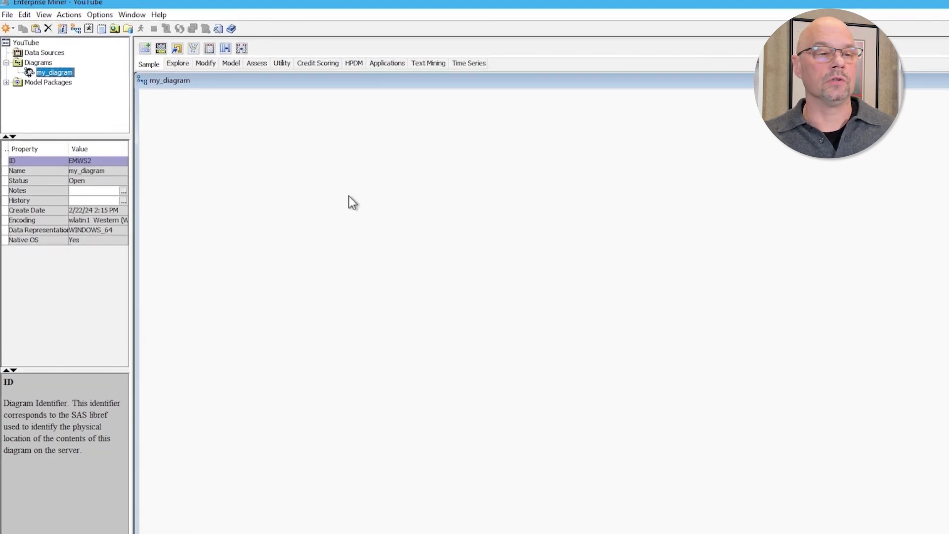
# Step: Create a new data source from a SAS Table and browse the SAS libraries
pyautogui.rightClick(47, 52)
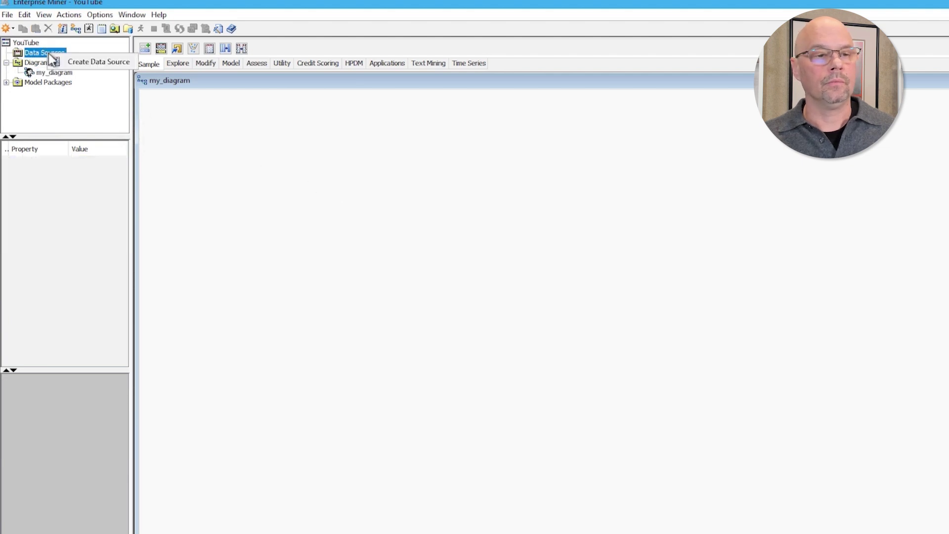
pyautogui.click(84, 63)
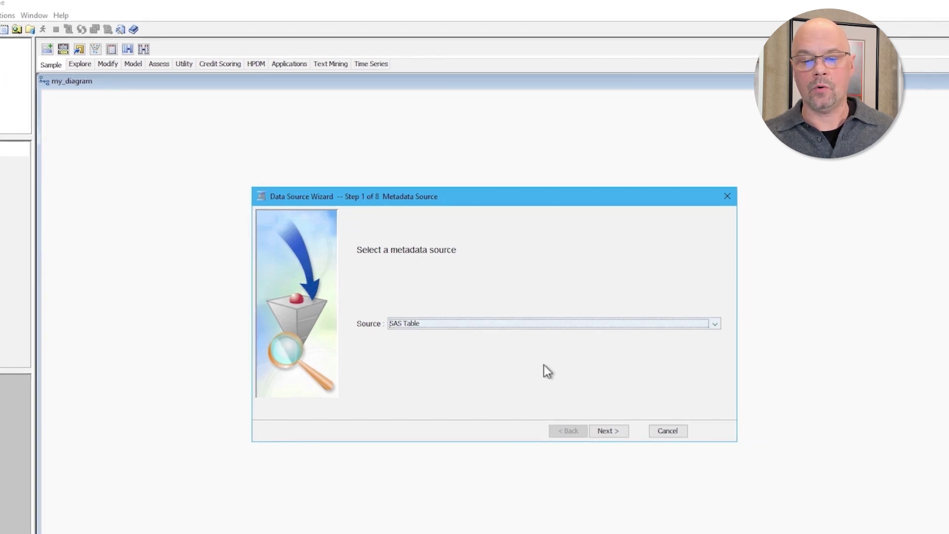
pyautogui.click(607, 428)
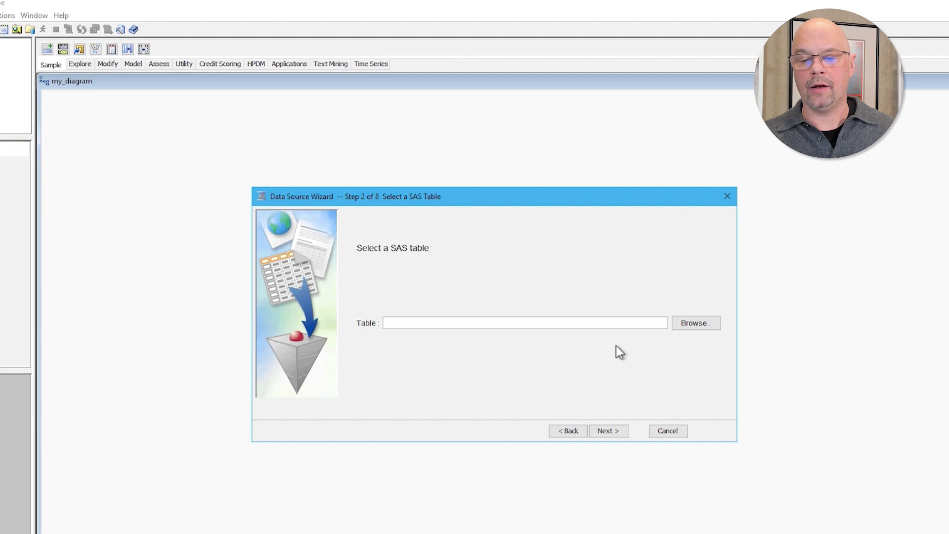
pyautogui.click(694, 326)
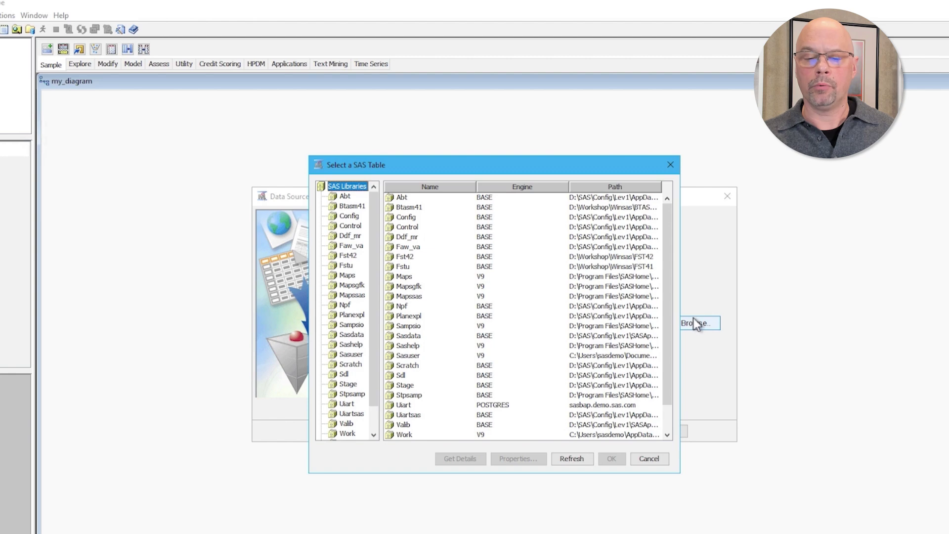
pyautogui.moveTo(666, 296); pyautogui.dragTo(668, 334)
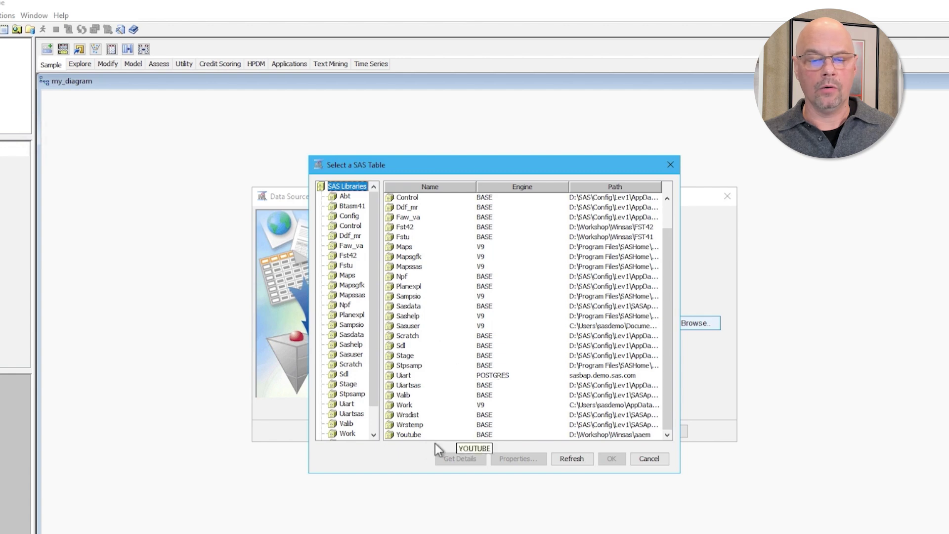
# Step: Choose the Pva97nk table from the Youtube library (28 variables, 9,686 observations)
pyautogui.click(411, 434)
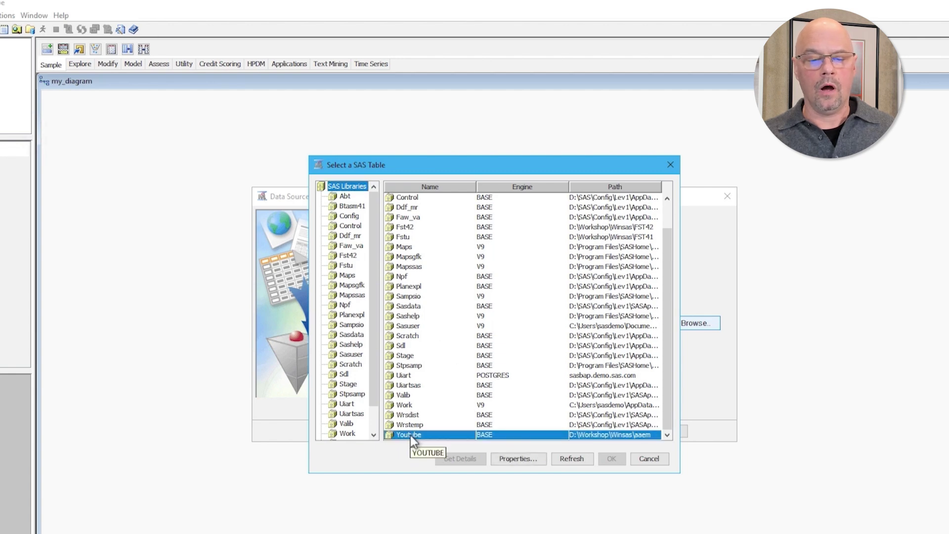
pyautogui.doubleClick(410, 435)
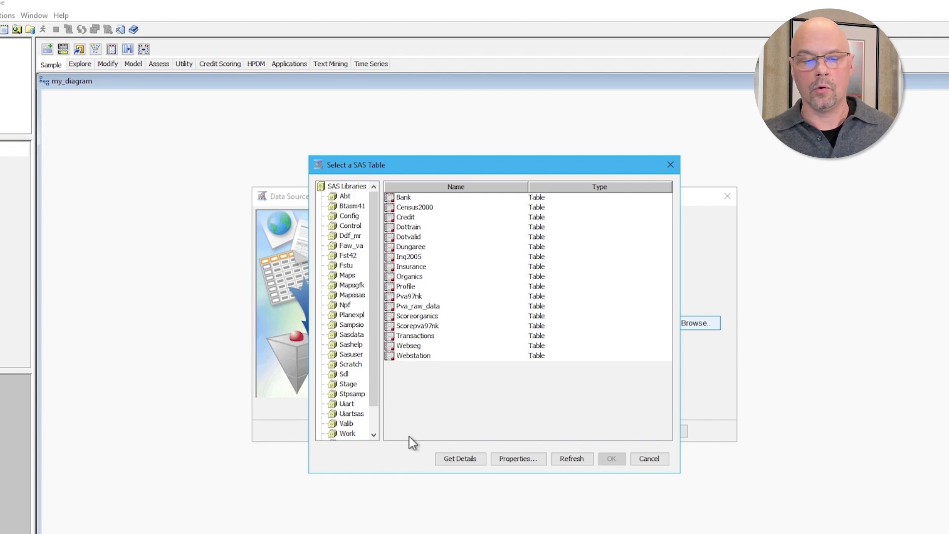
pyautogui.click(405, 298)
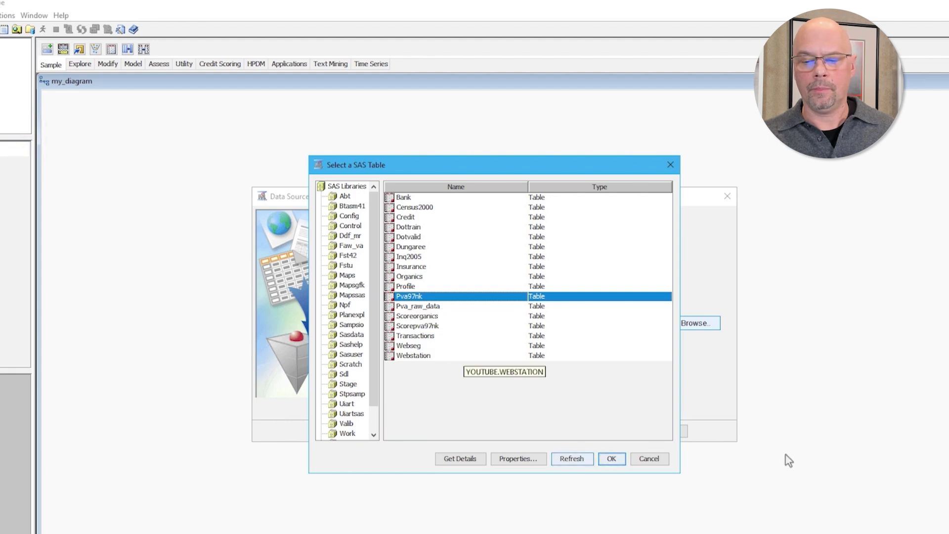
pyautogui.click(611, 459)
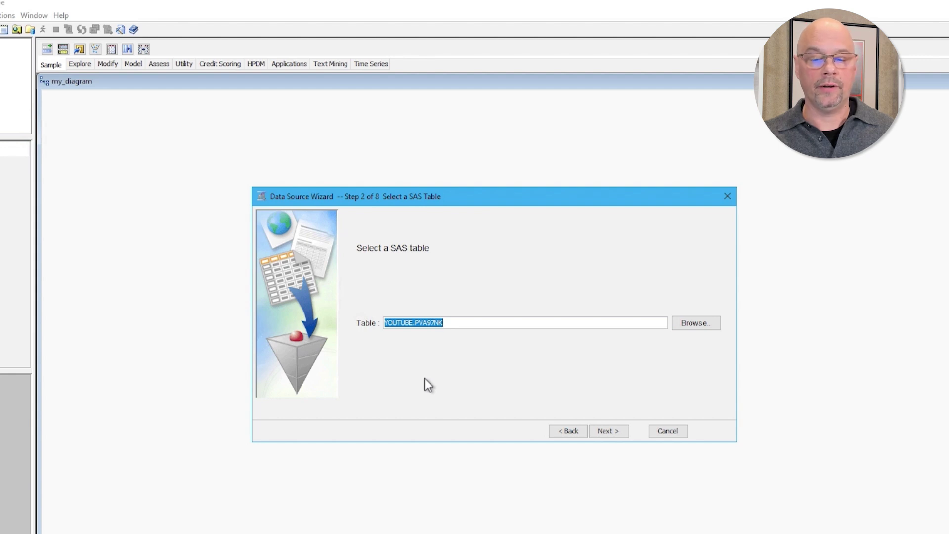
pyautogui.click(605, 430)
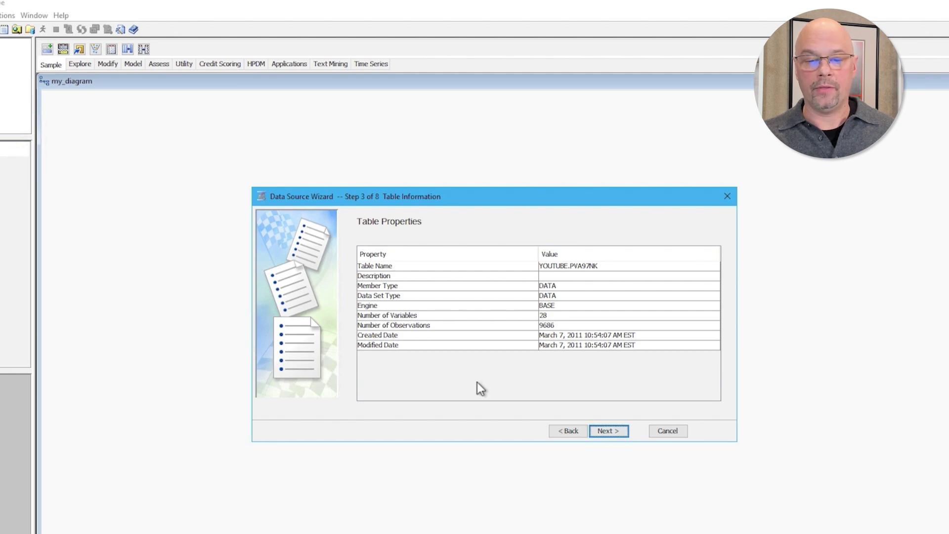
# Step: Pass the table information and generate column metadata with the Basic advisor
pyautogui.click(603, 429)
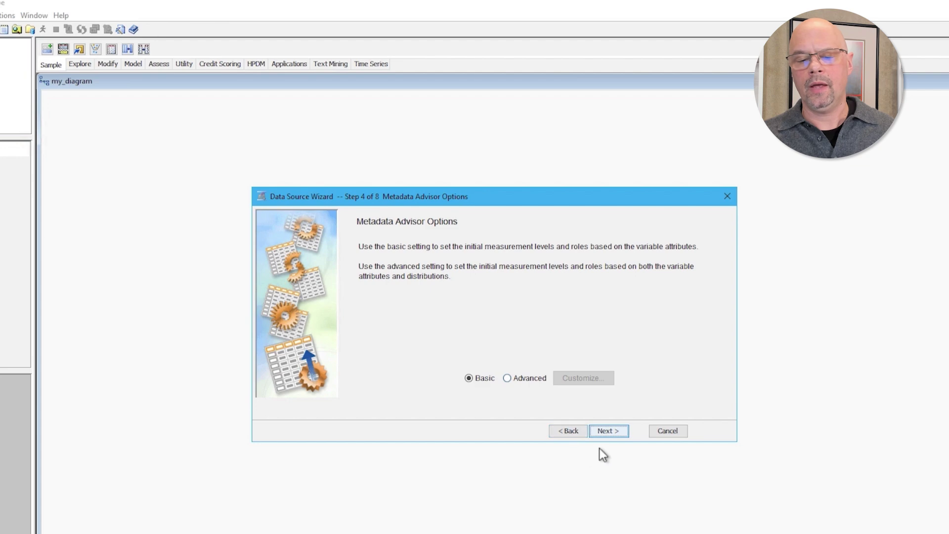
pyautogui.click(606, 431)
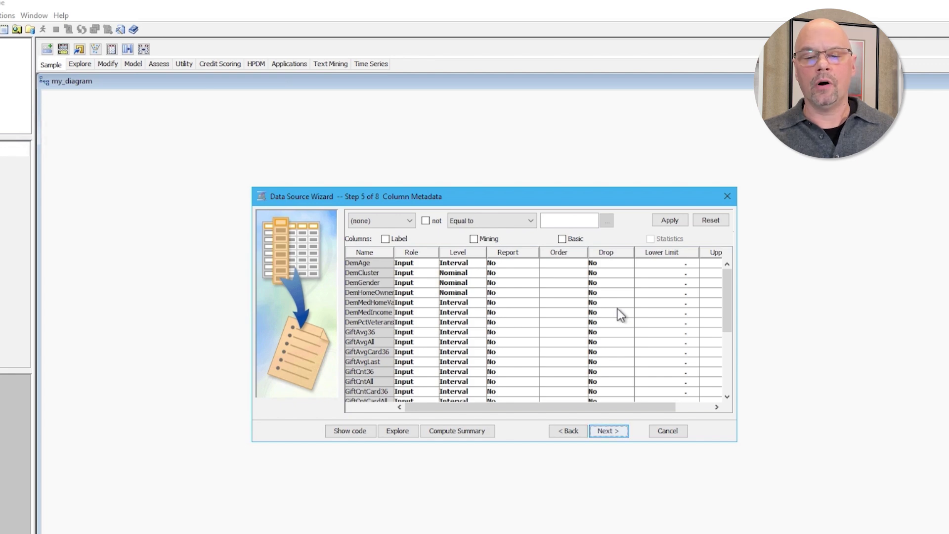
pyautogui.moveTo(726, 302); pyautogui.dragTo(729, 345)
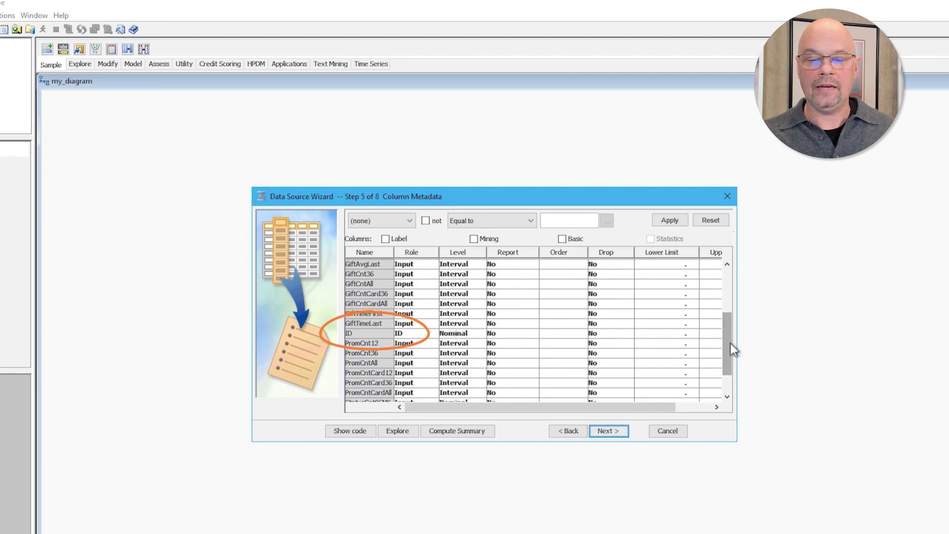
pyautogui.moveTo(731, 343); pyautogui.dragTo(730, 361)
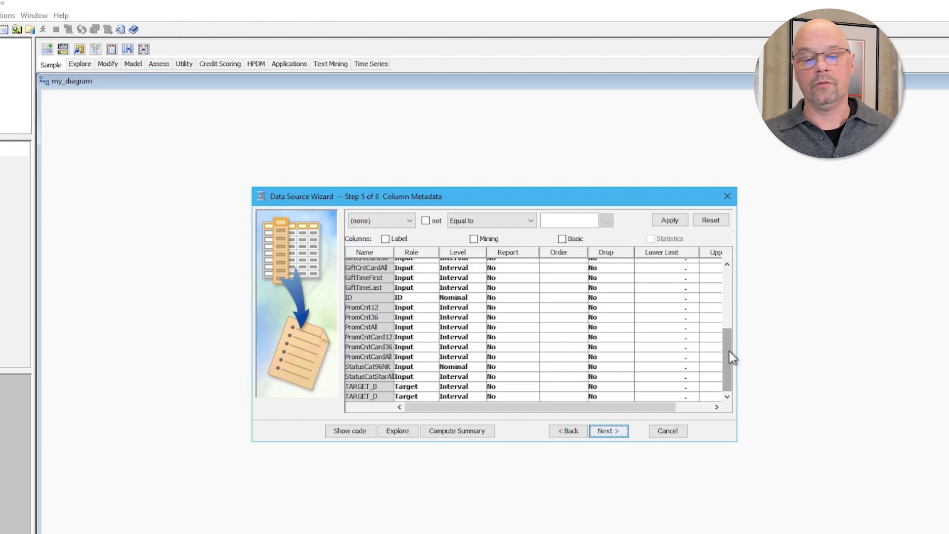
pyautogui.moveTo(373, 385); pyautogui.dragTo(366, 397)
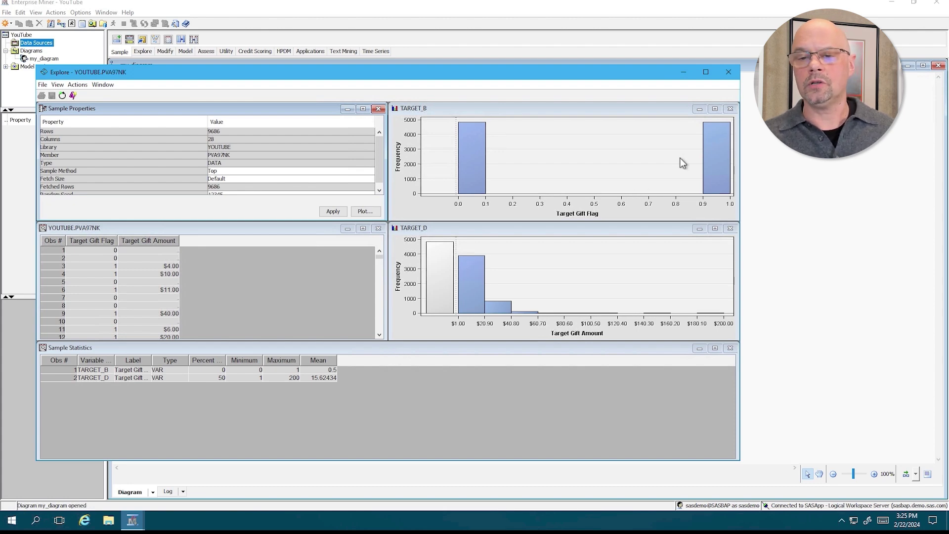
# Step: Close the Explore window showing the TARGET_B and TARGET_D distributions
pyautogui.click(728, 71)
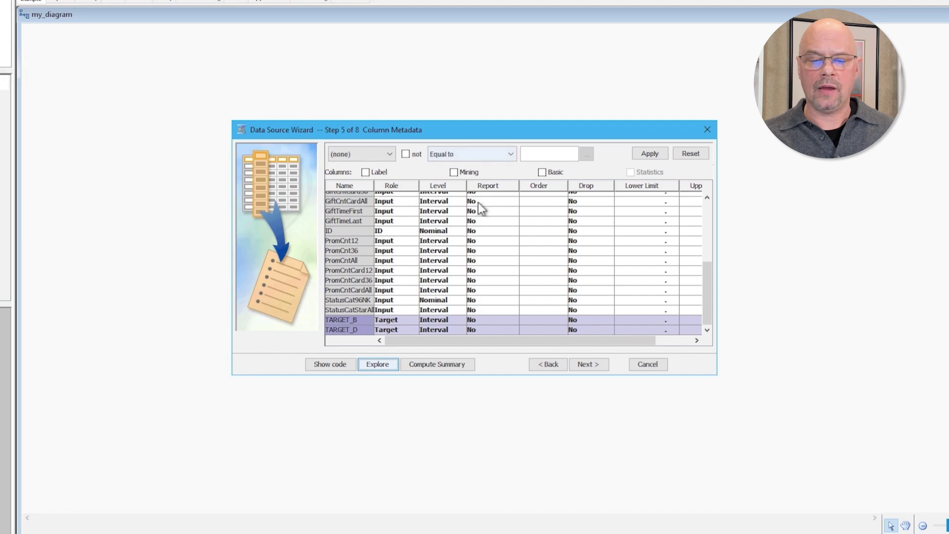
# Step: Return to the metadata advisor and apply Advanced with default customize settings
pyautogui.click(542, 365)
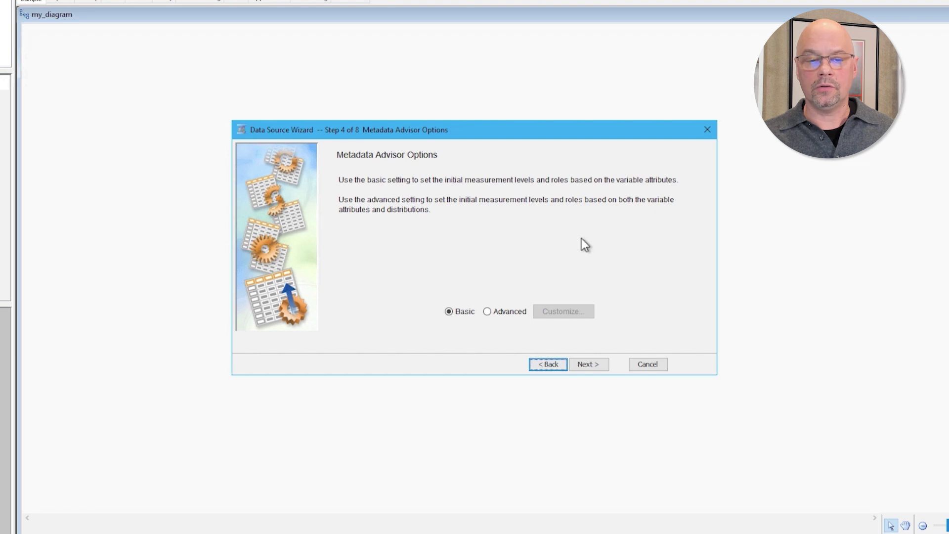
pyautogui.click(486, 311)
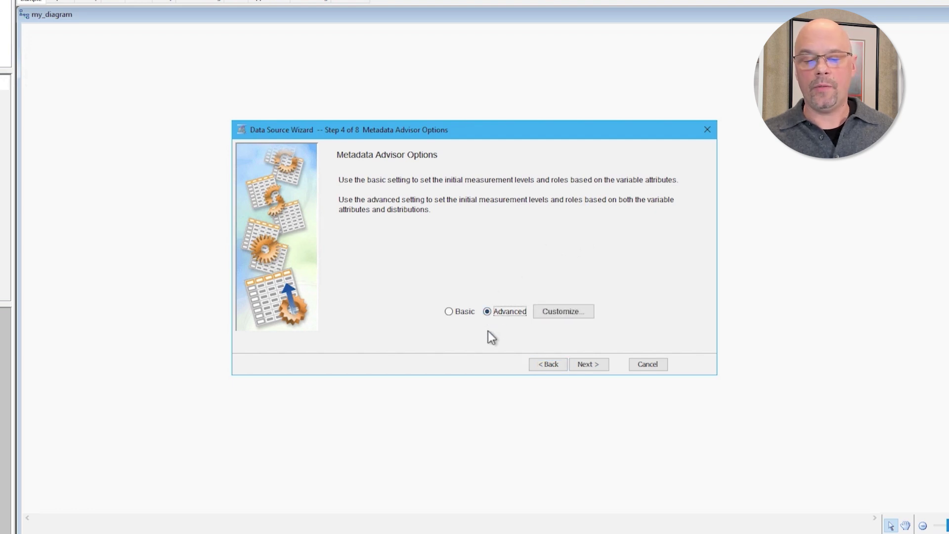
pyautogui.click(555, 312)
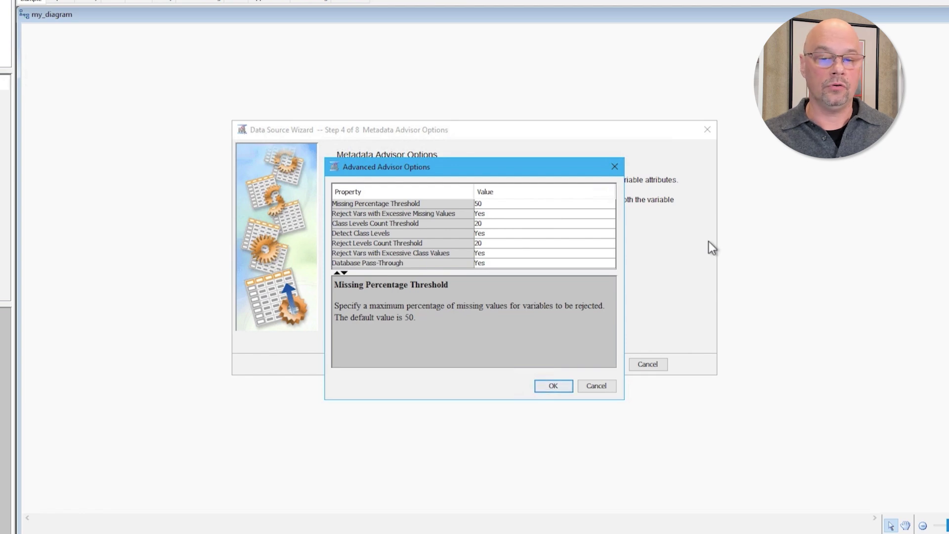
pyautogui.click(536, 385)
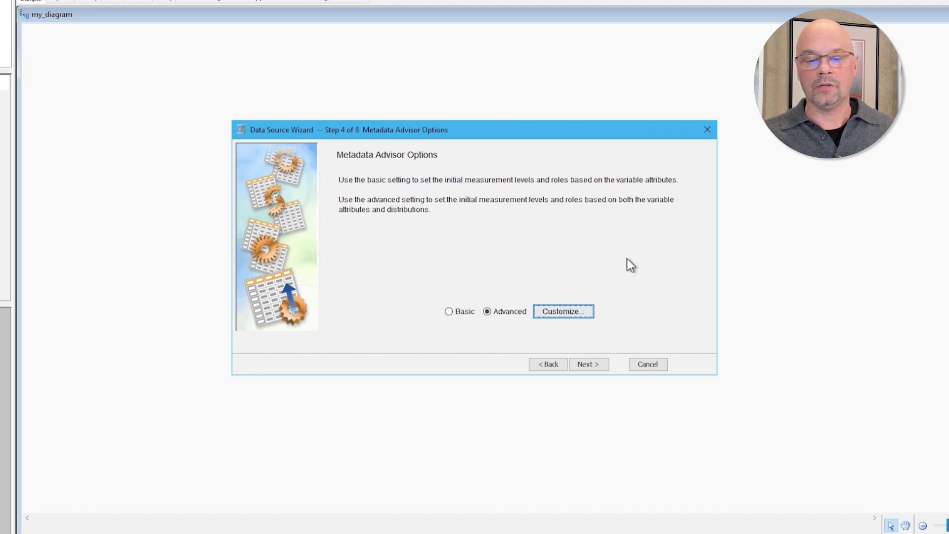
# Step: Generate the advanced column metadata and select the DemCluster variable
pyautogui.click(589, 363)
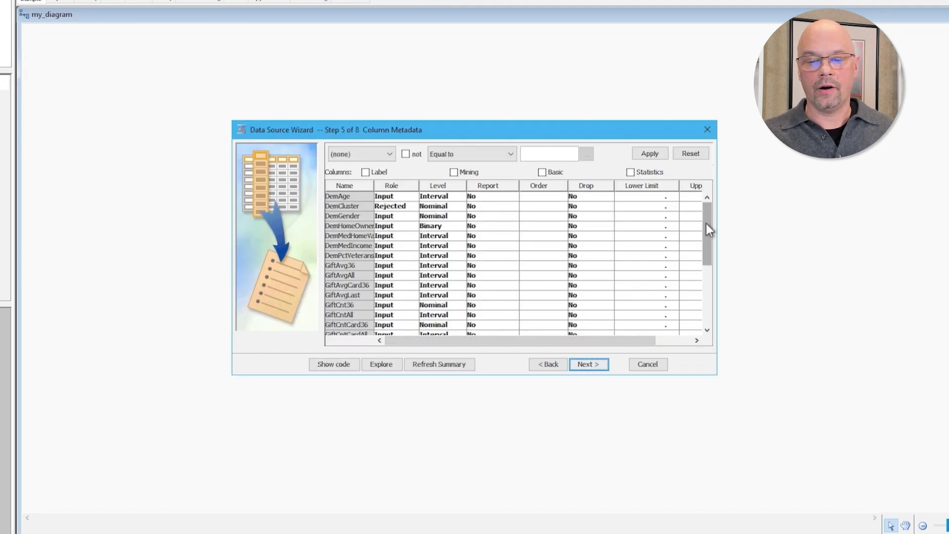
pyautogui.moveTo(706, 222); pyautogui.dragTo(705, 293)
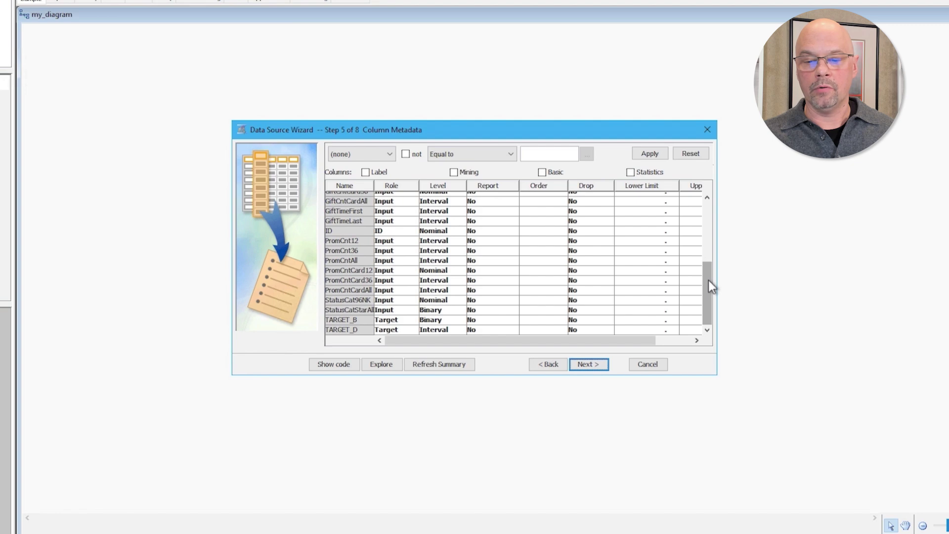
pyautogui.moveTo(707, 280); pyautogui.dragTo(710, 250)
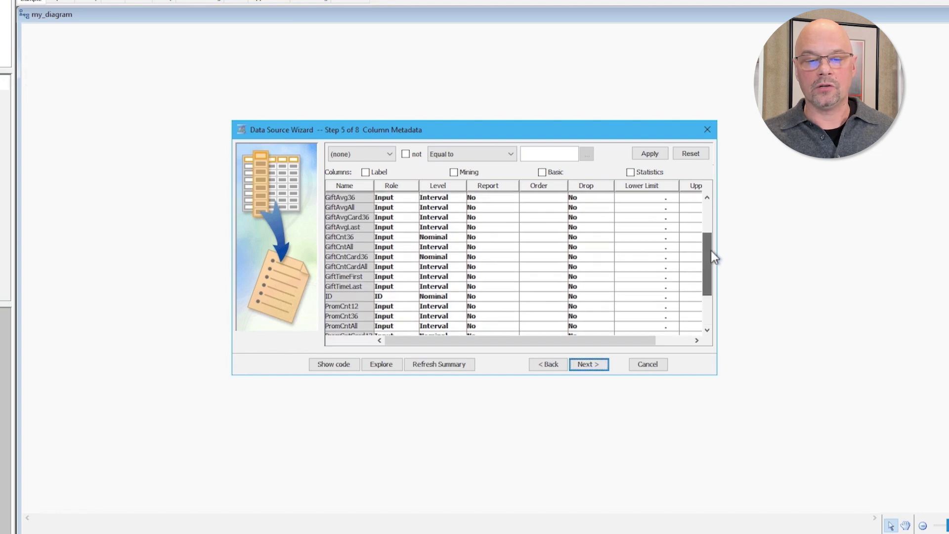
pyautogui.moveTo(711, 250); pyautogui.dragTo(710, 215)
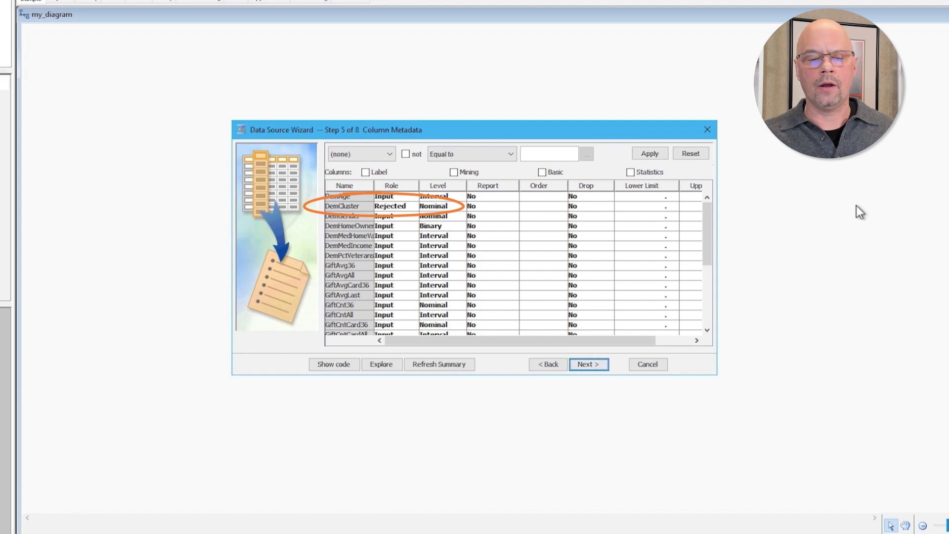
pyautogui.click(349, 207)
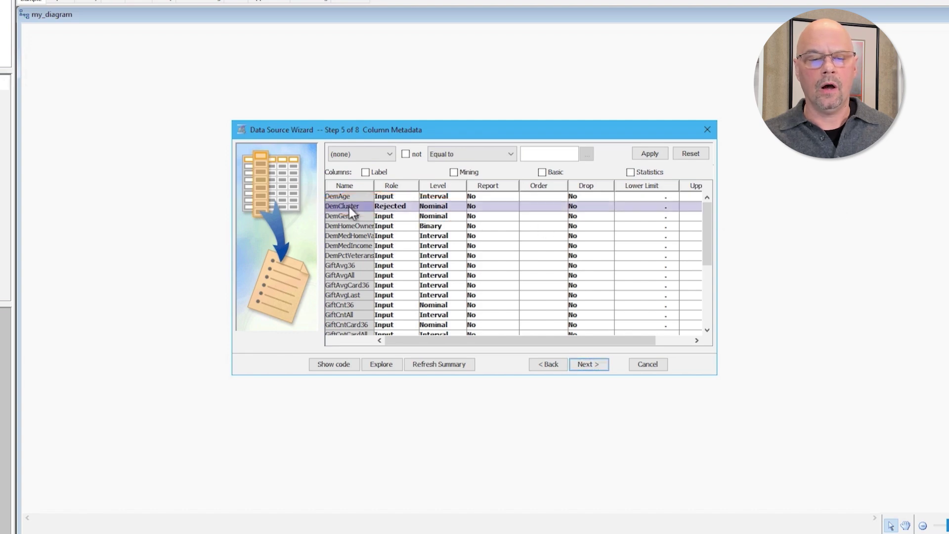
# Step: Explore DemCluster's histogram across all 54 clusters, then close the window
pyautogui.click(373, 364)
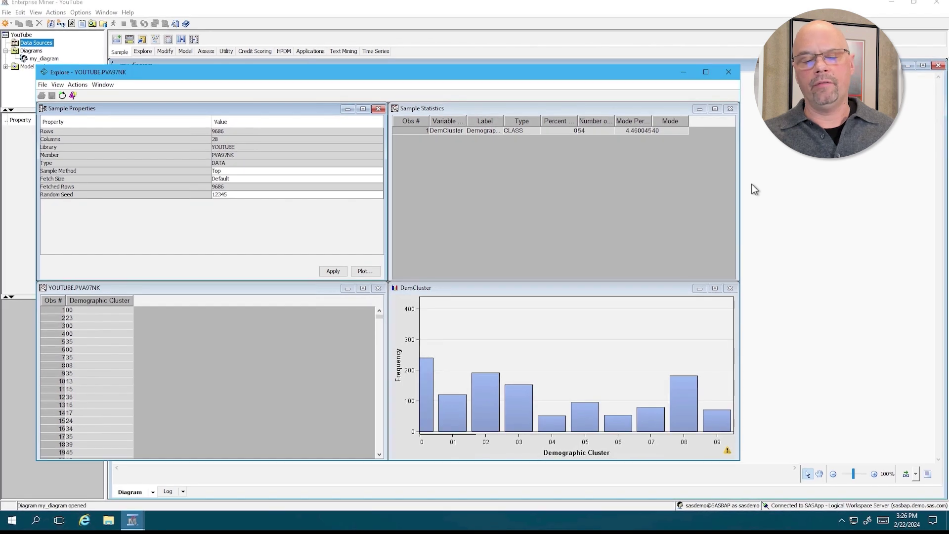
pyautogui.click(727, 450)
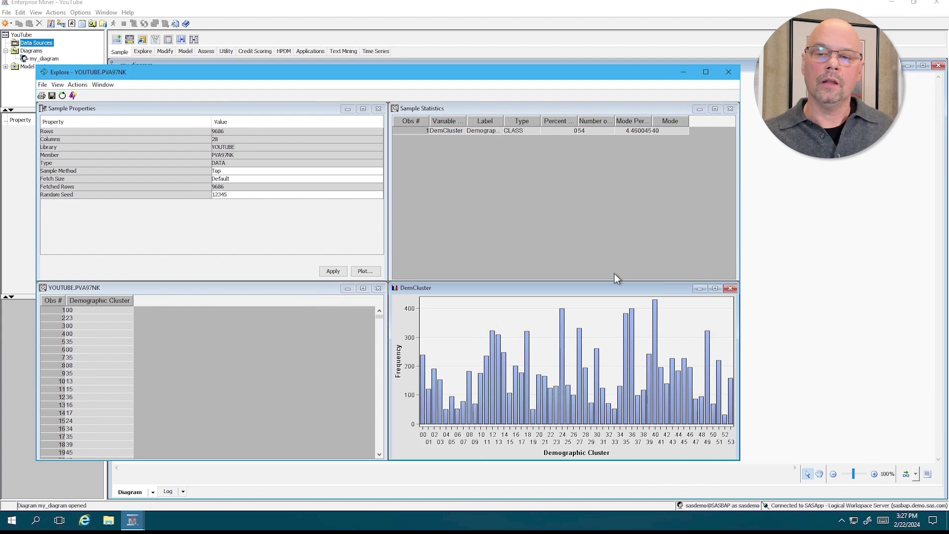
pyautogui.click(729, 72)
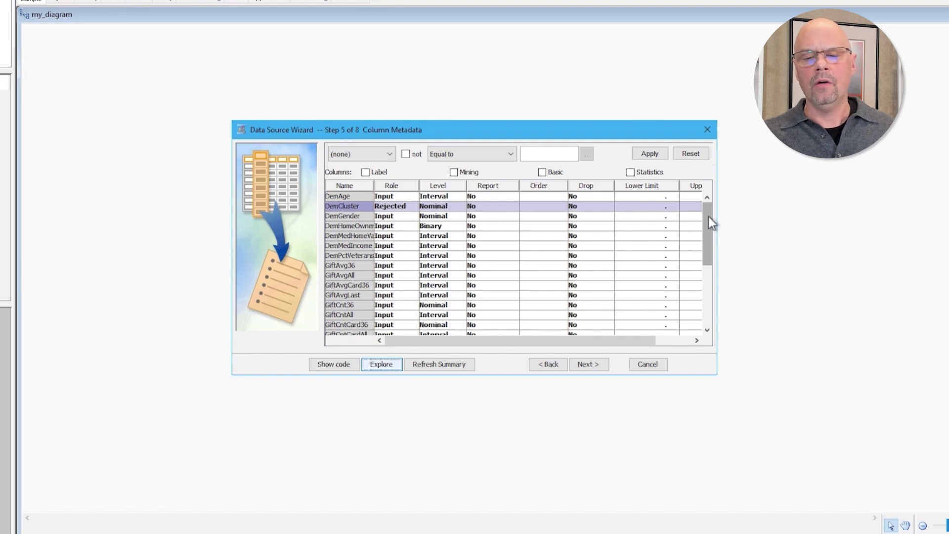
pyautogui.moveTo(708, 216); pyautogui.dragTo(704, 286)
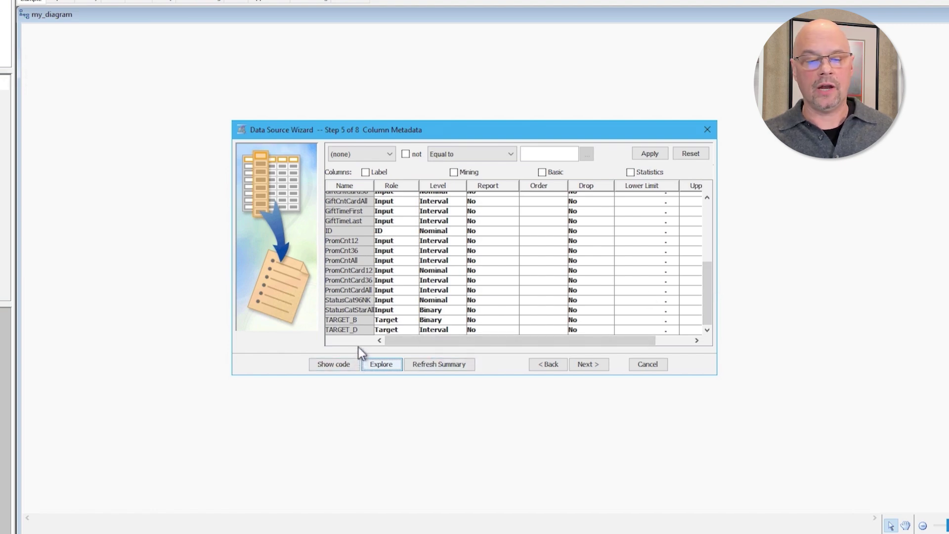
# Step: Reject the TARGET_D variable in the role list and continue to Decision Configuration
pyautogui.click(354, 330)
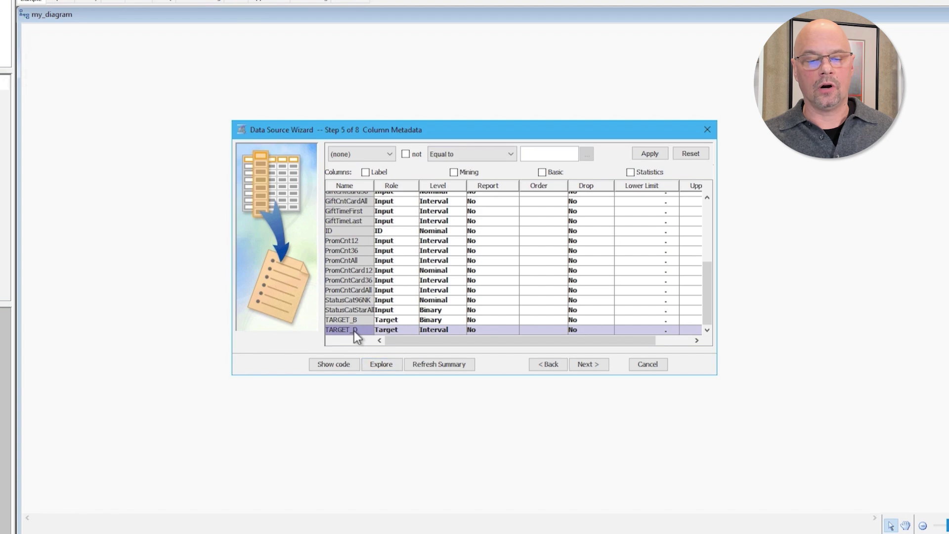
pyautogui.click(394, 331)
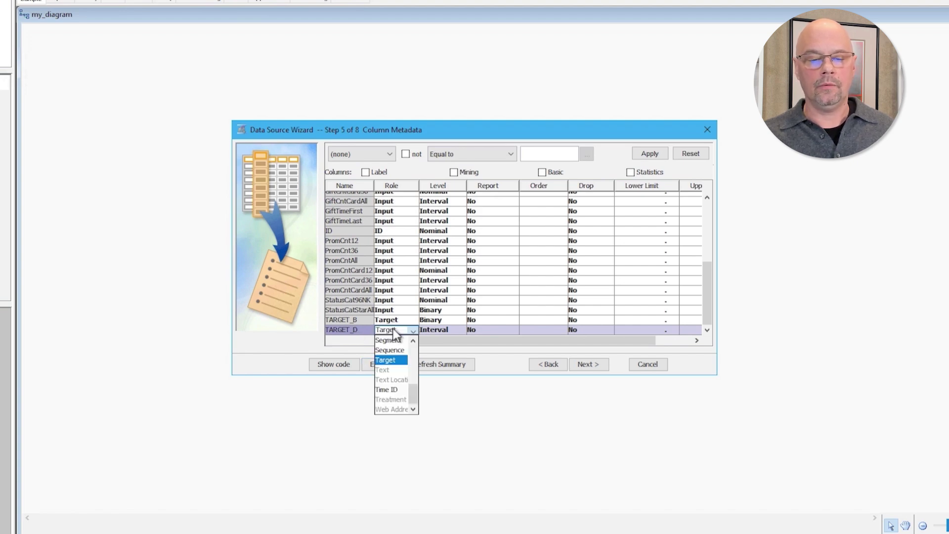
pyautogui.scroll(3, 391, 354)
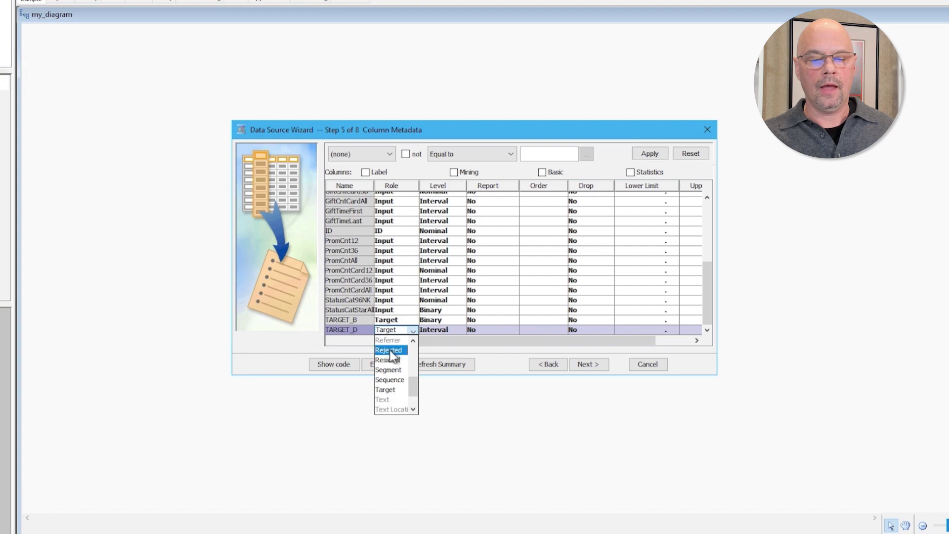
pyautogui.click(390, 350)
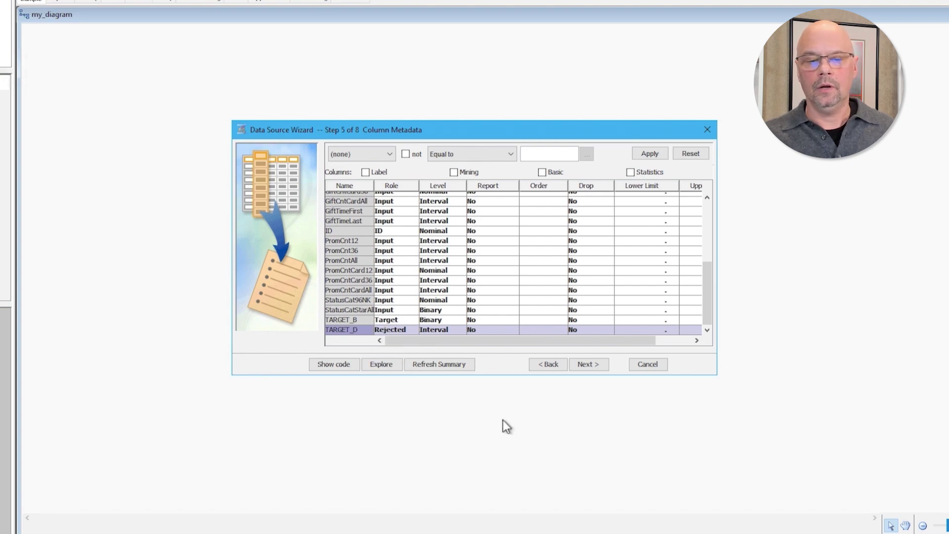
pyautogui.click(589, 365)
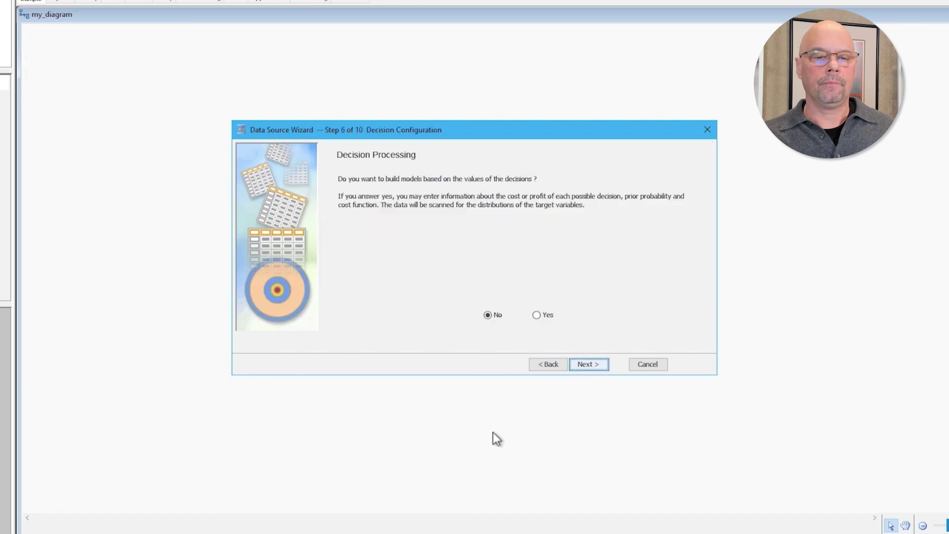
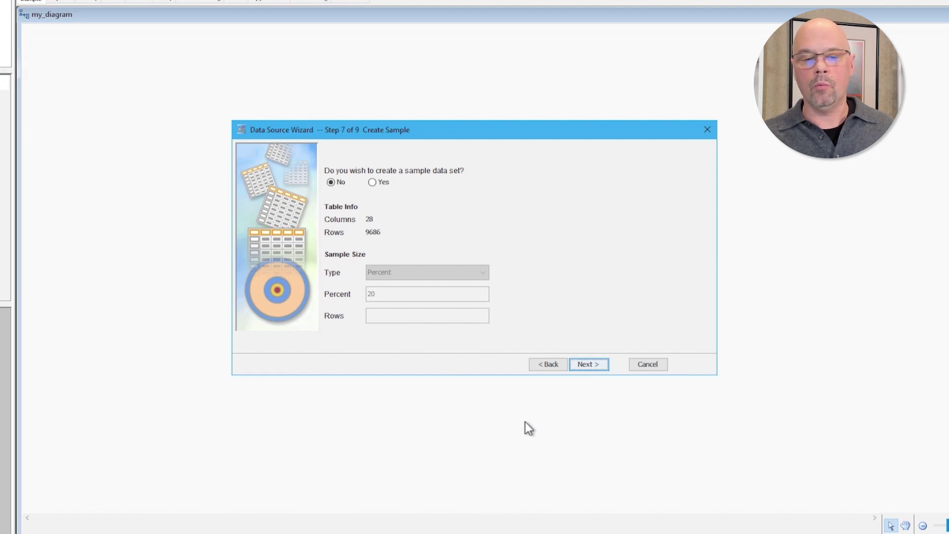
# Step: Skip sampling, keep the Raw data source role, and finish the PVA97NK wizard
pyautogui.click(592, 361)
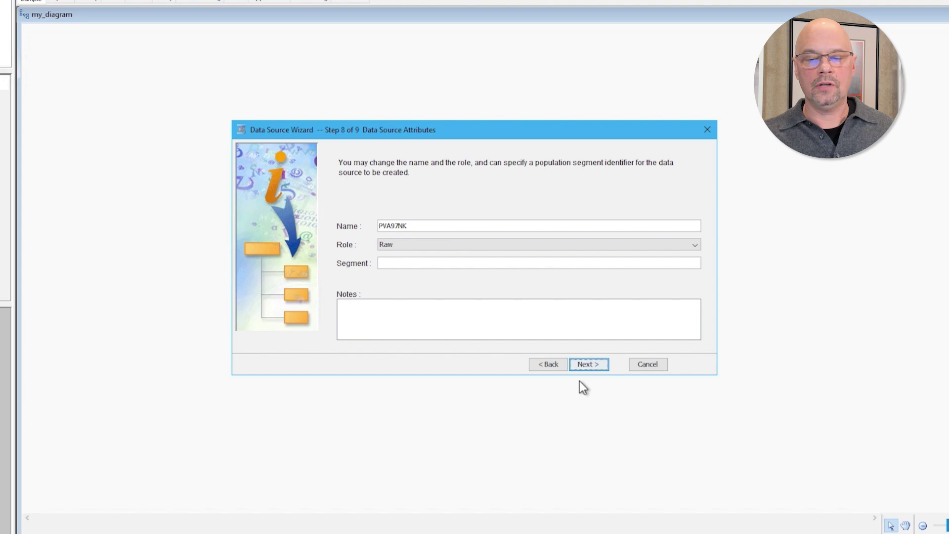
pyautogui.click(694, 247)
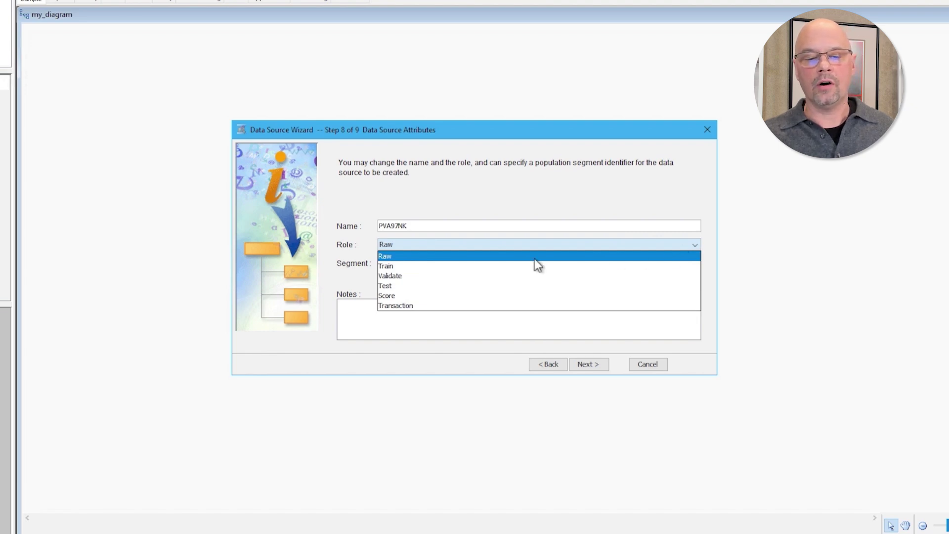
pyautogui.click(431, 256)
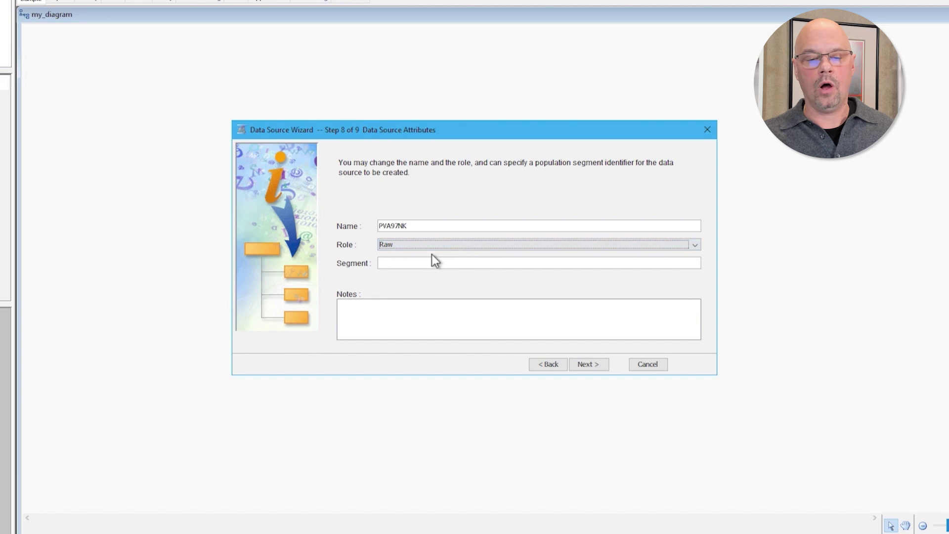
pyautogui.click(592, 364)
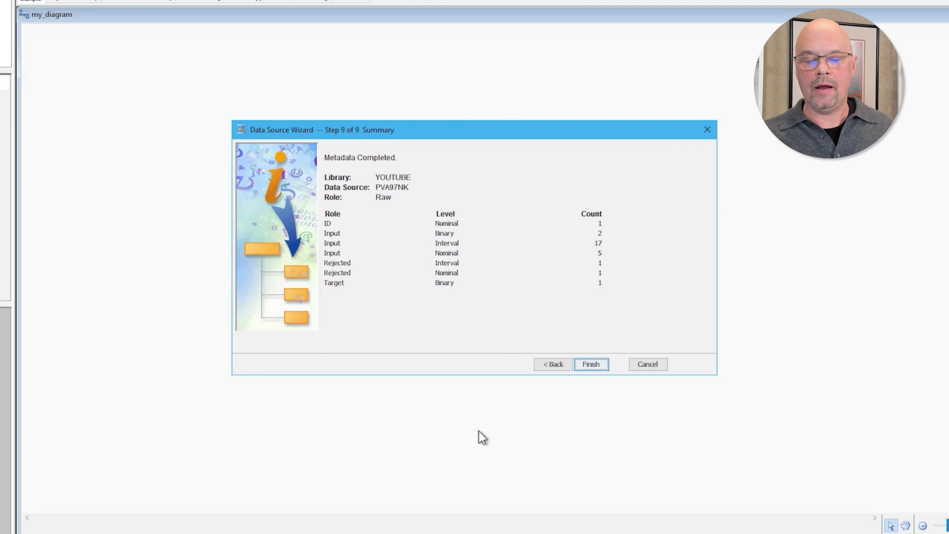
pyautogui.click(591, 364)
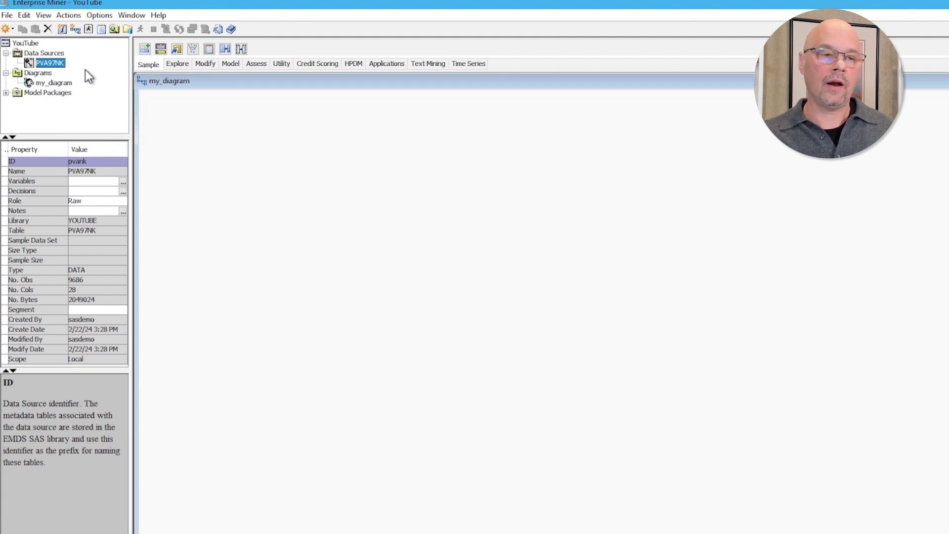
# Step: Review PVA97NK's variable list through Edit Variables, then close it
pyautogui.rightClick(50, 65)
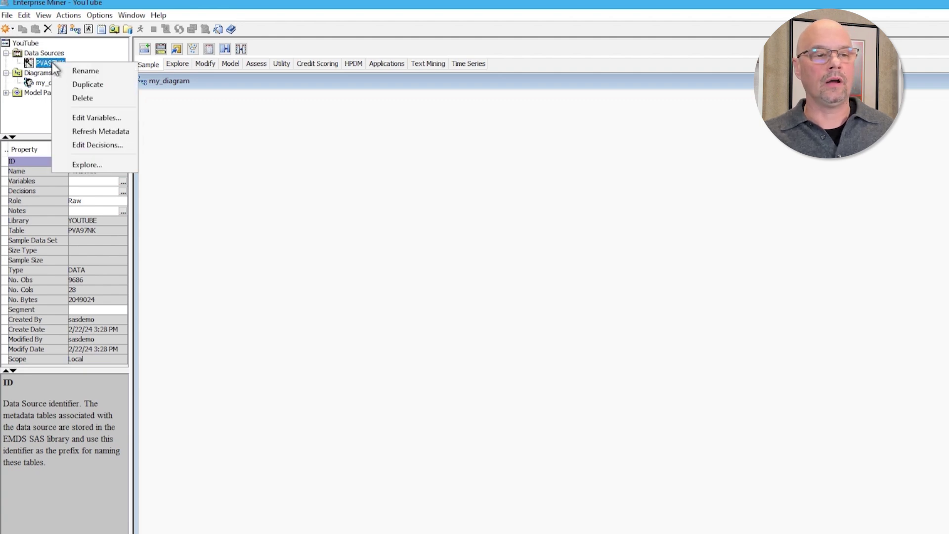
pyautogui.click(88, 116)
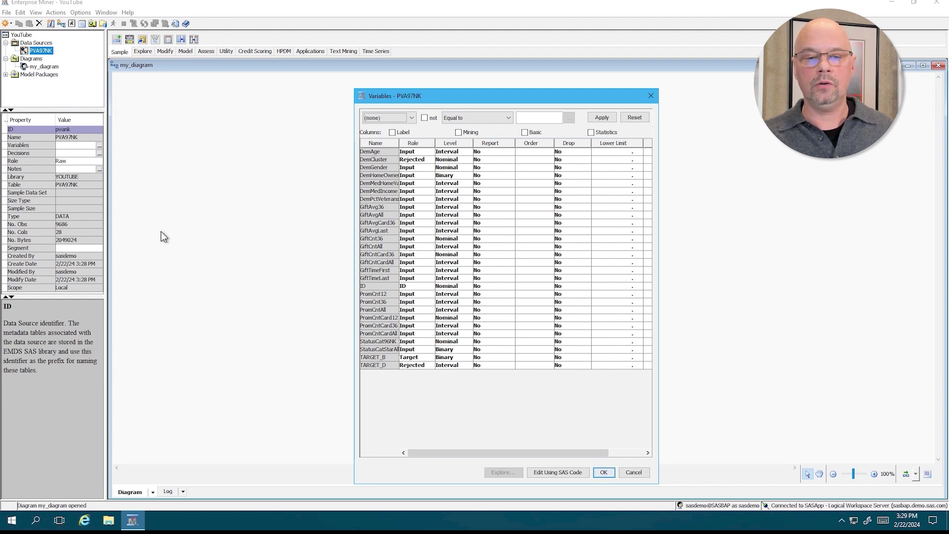
pyautogui.click(651, 96)
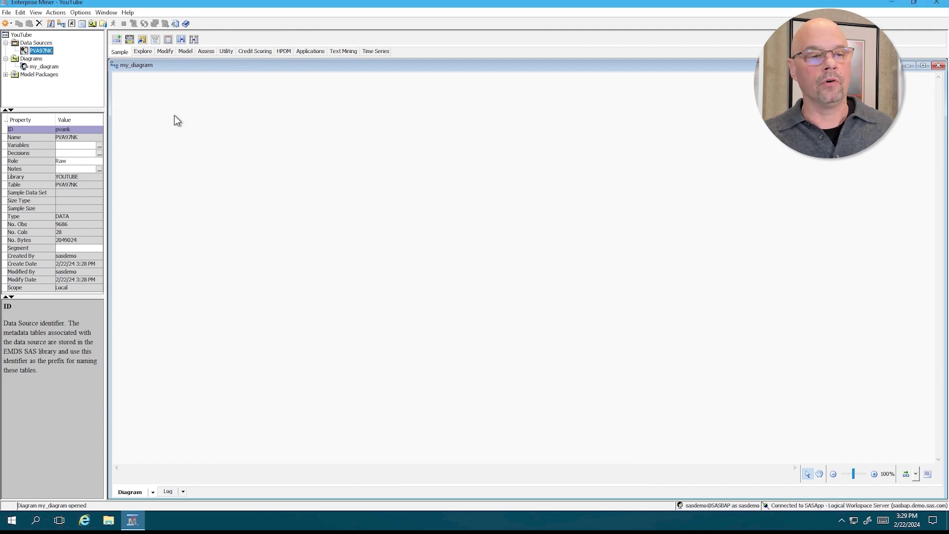
# Step: Explore the PVA97NK sample data, then close the Explore window
pyautogui.rightClick(46, 55)
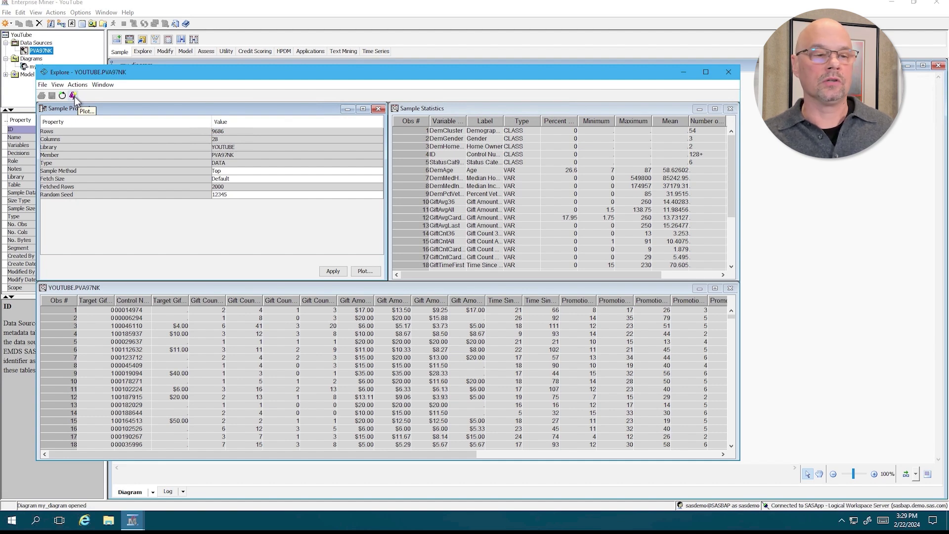
pyautogui.click(729, 74)
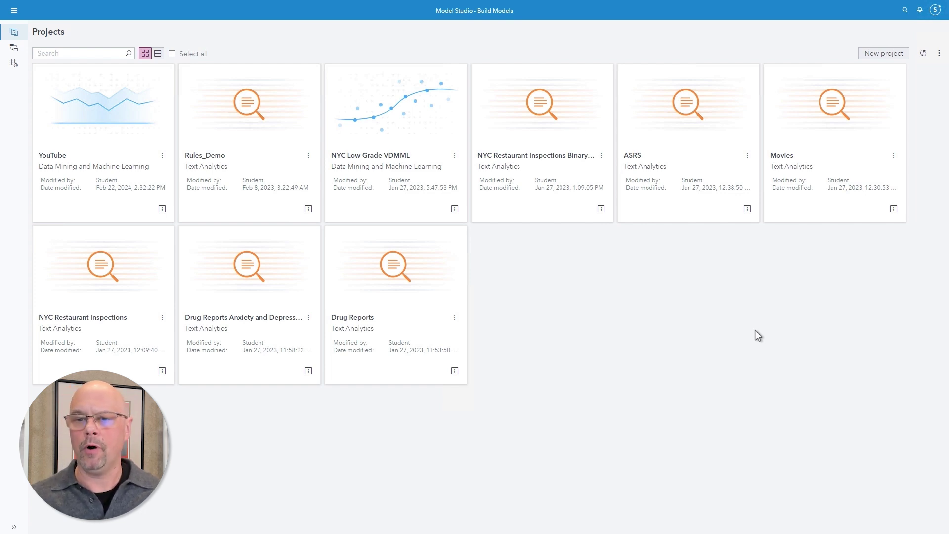
# Step: Start a new Model Studio project for YouTube2
pyautogui.click(865, 56)
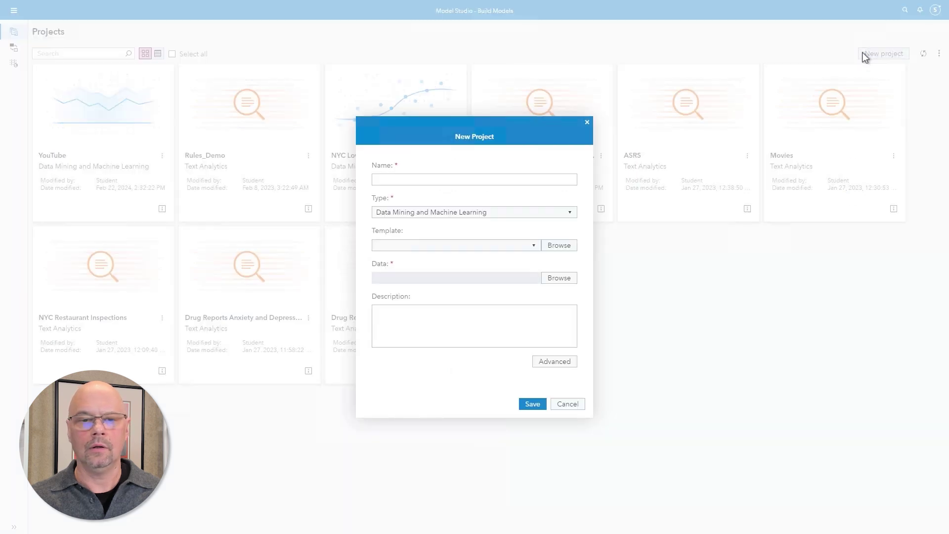
pyautogui.write('Y')
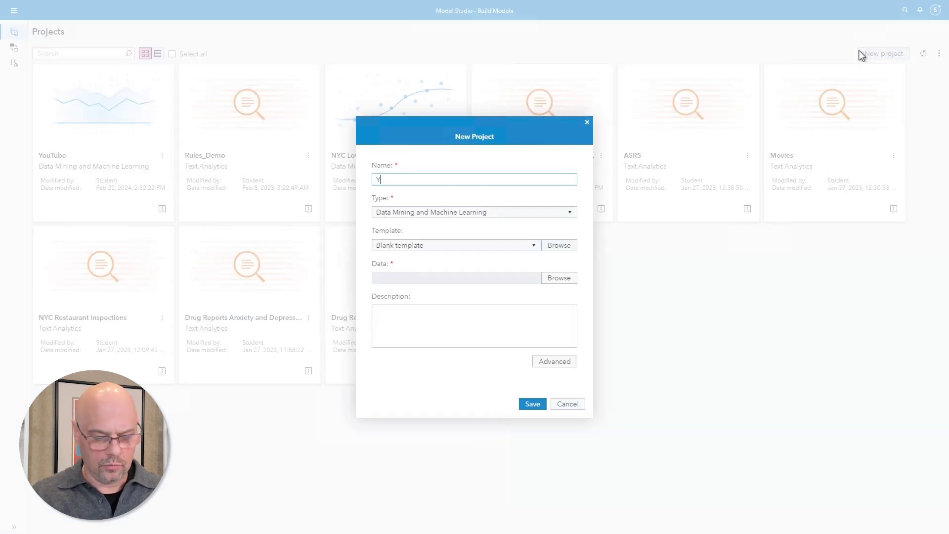
pyautogui.write('ou')
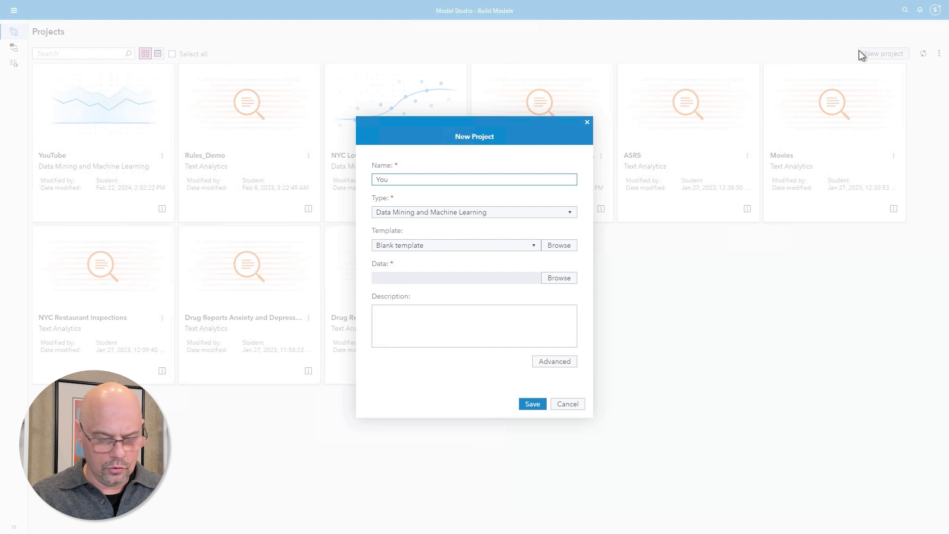
pyautogui.write('Tube')
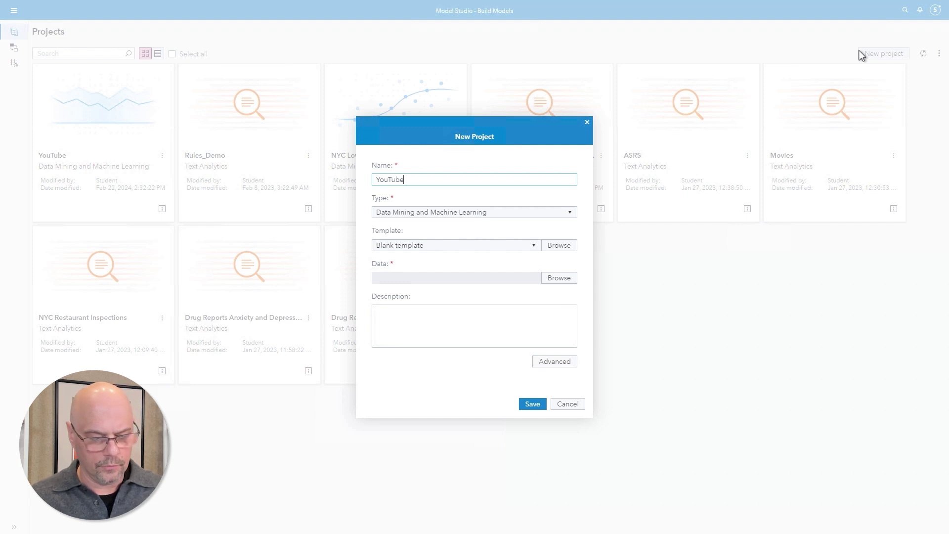
pyautogui.write('2')
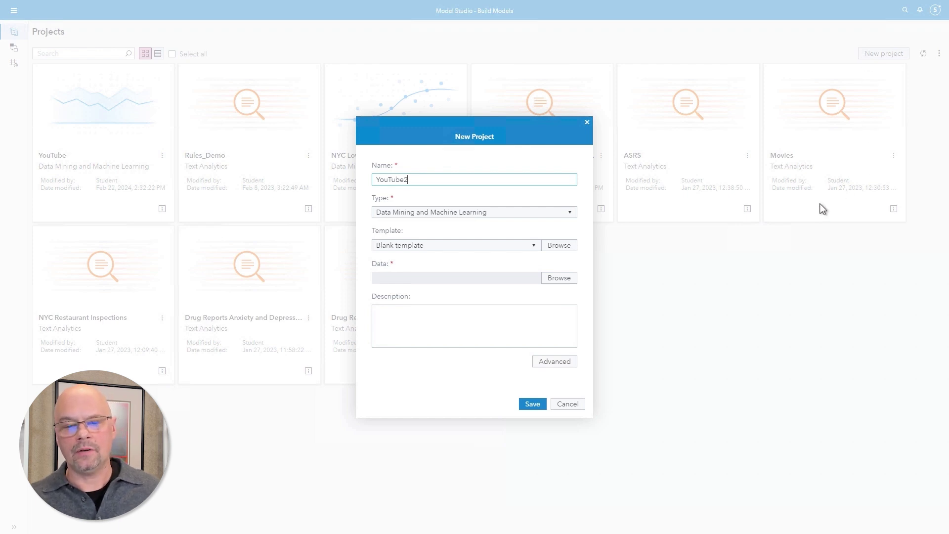
# Step: Browse the data sources to the Public library on cas-shared-default
pyautogui.click(559, 279)
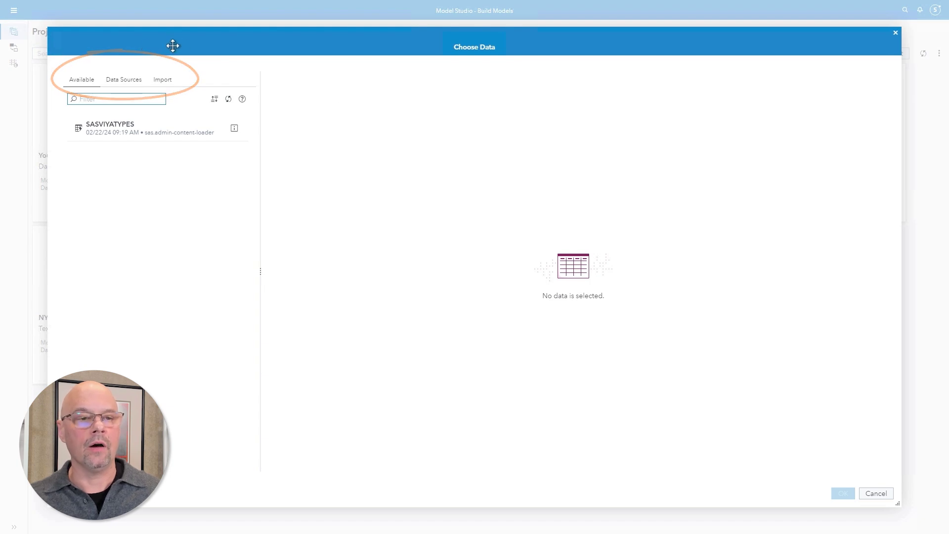
pyautogui.click(129, 86)
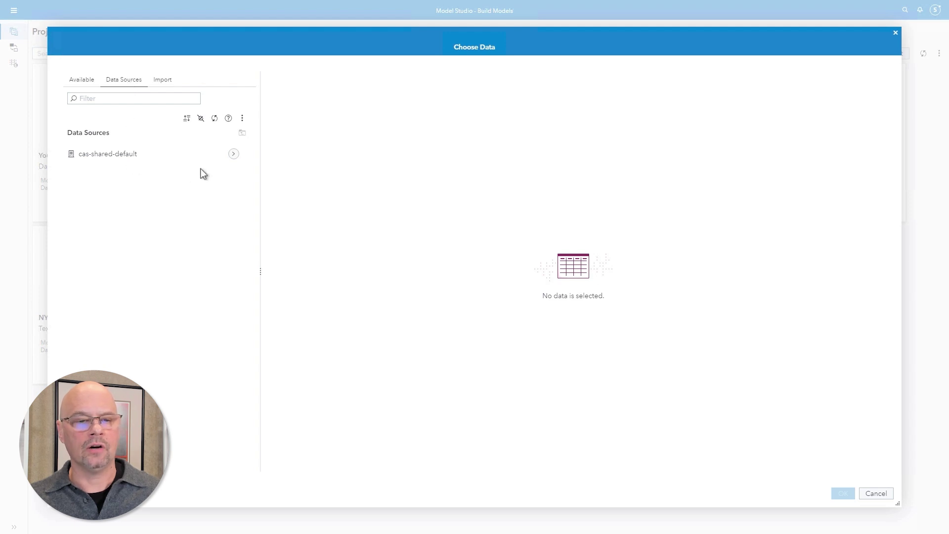
pyautogui.click(232, 157)
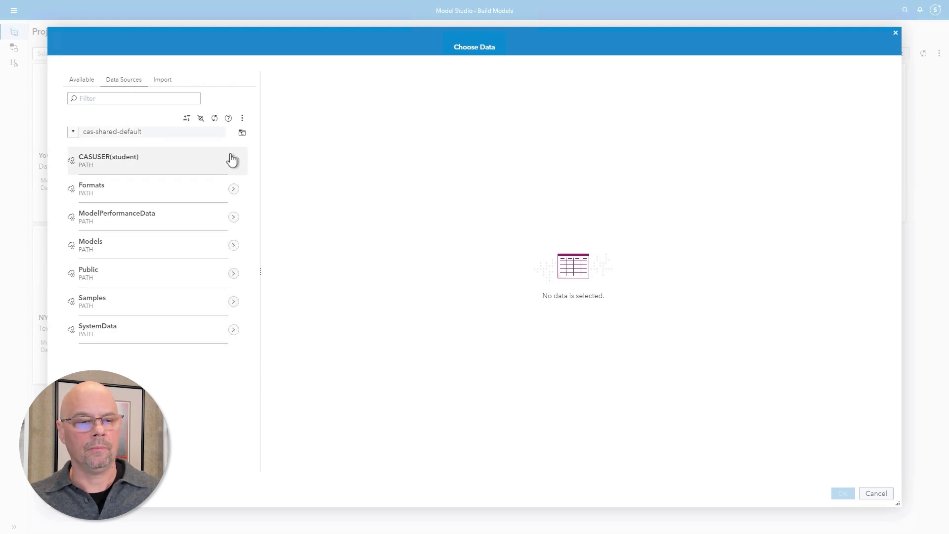
pyautogui.click(233, 273)
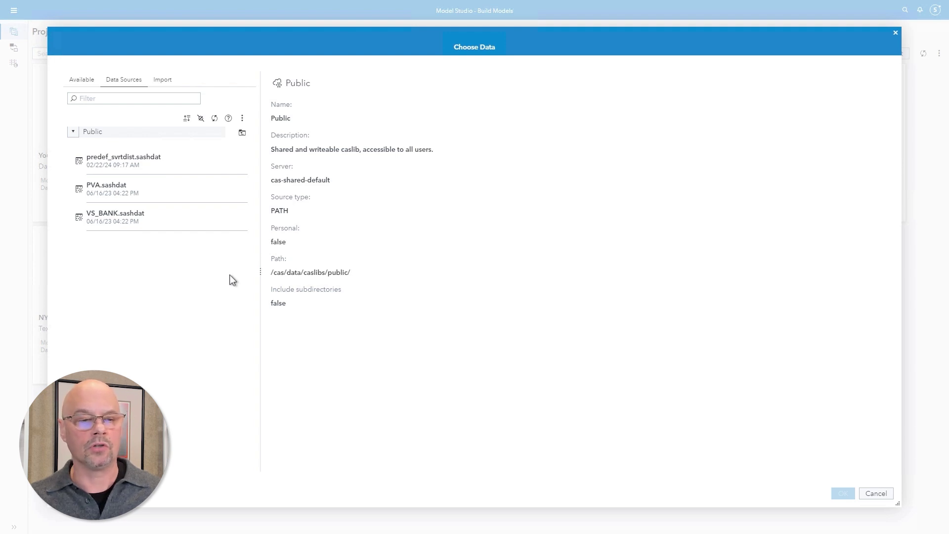
# Step: Load PVA.sashdat into memory and use it as the project data
pyautogui.rightClick(150, 192)
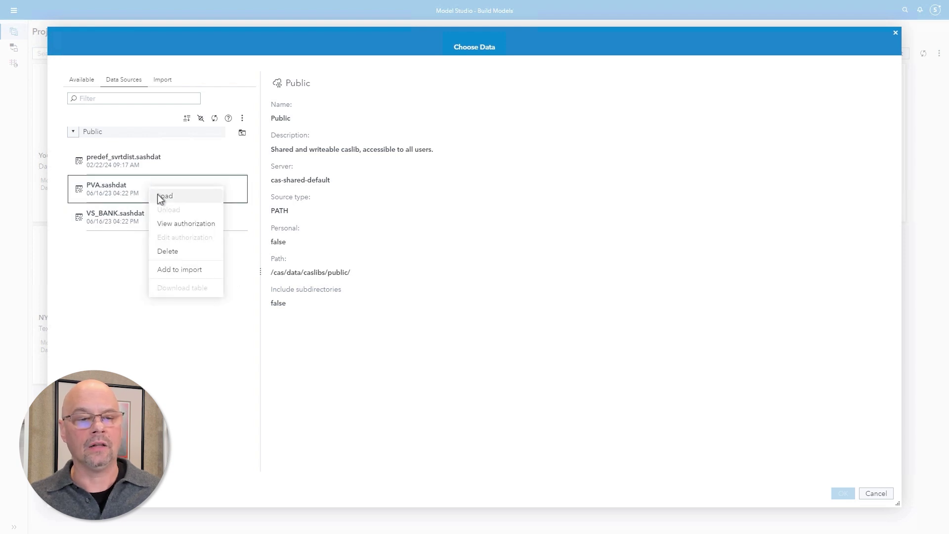
pyautogui.click(135, 189)
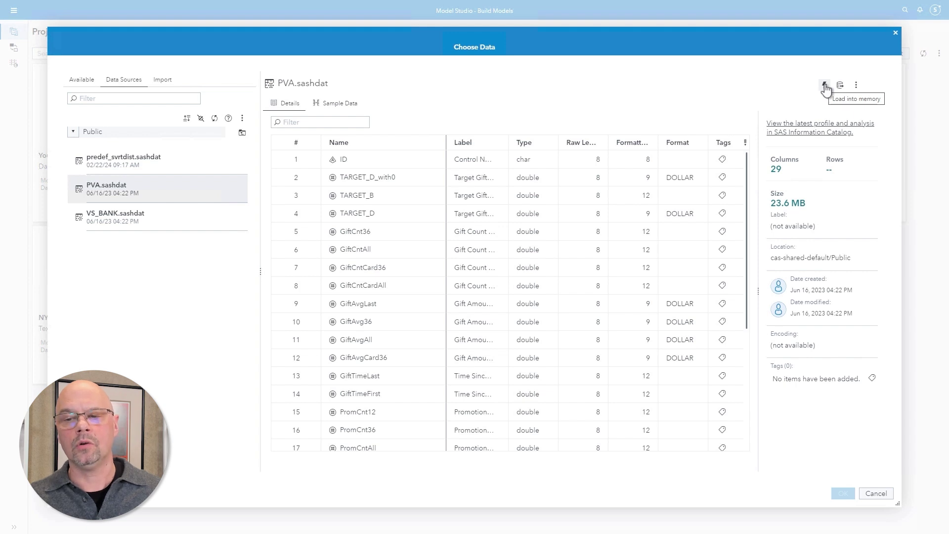
pyautogui.click(825, 86)
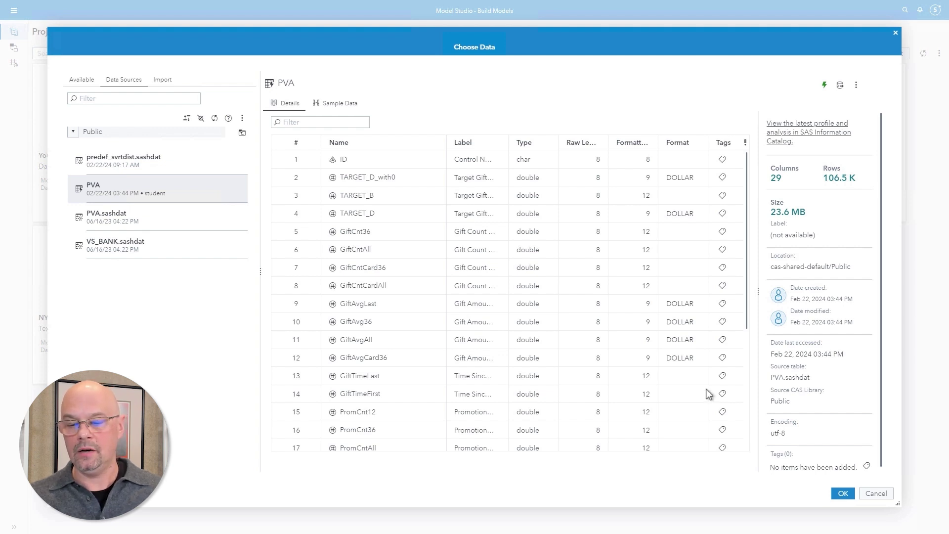
pyautogui.click(839, 494)
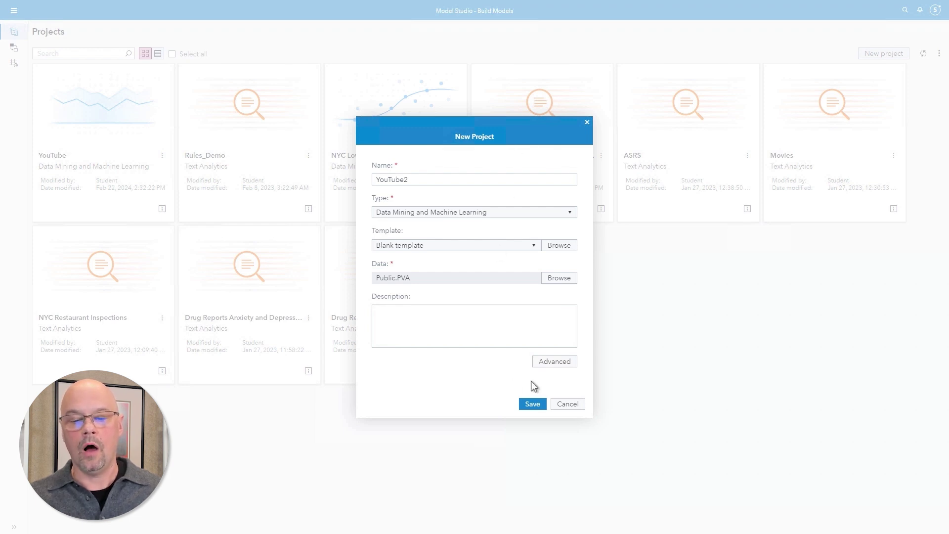
# Step: Review and keep the Advisor Options, then create the YouTube2 project
pyautogui.click(550, 364)
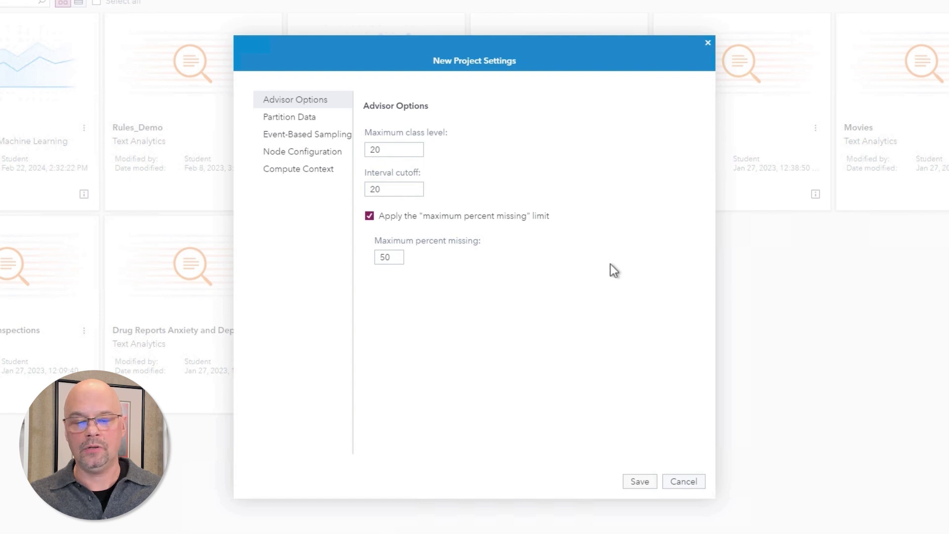
pyautogui.click(631, 482)
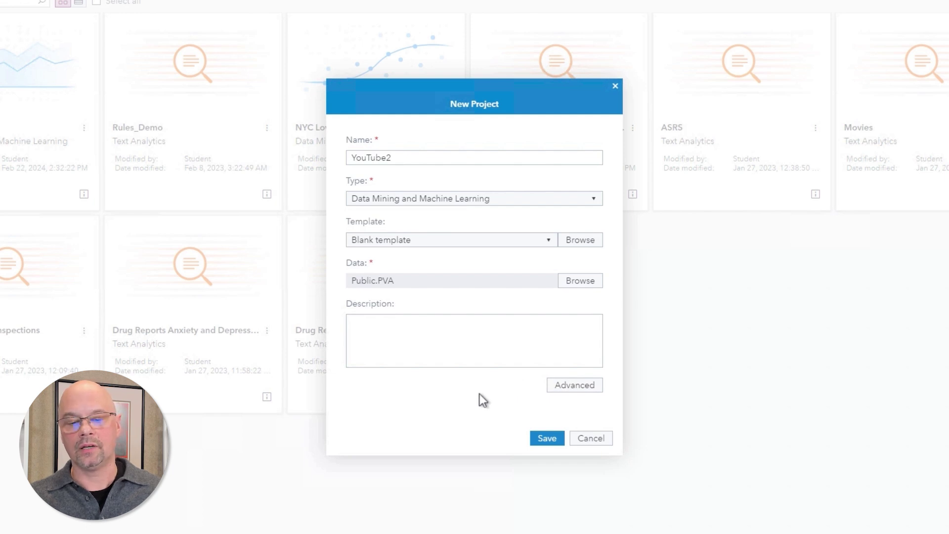
pyautogui.click(545, 441)
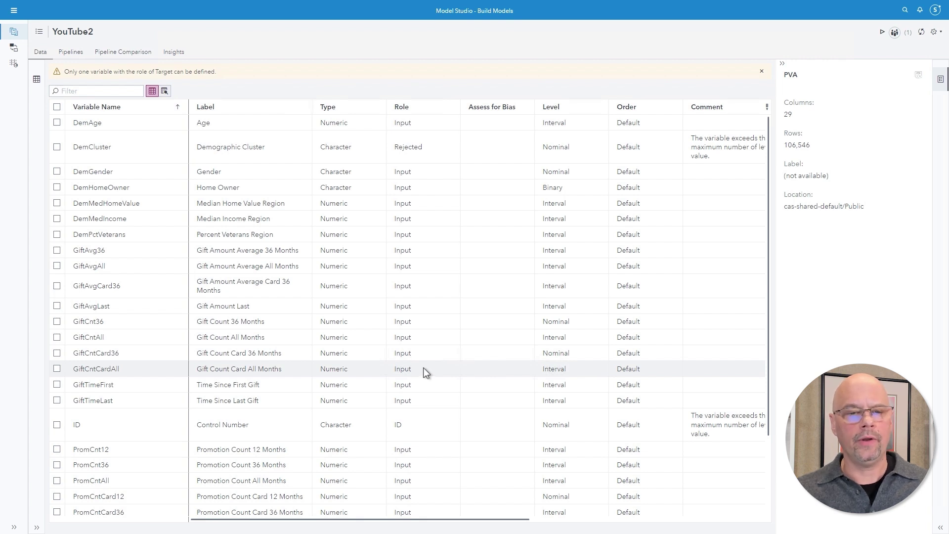
pyautogui.scroll(-3, 424, 366)
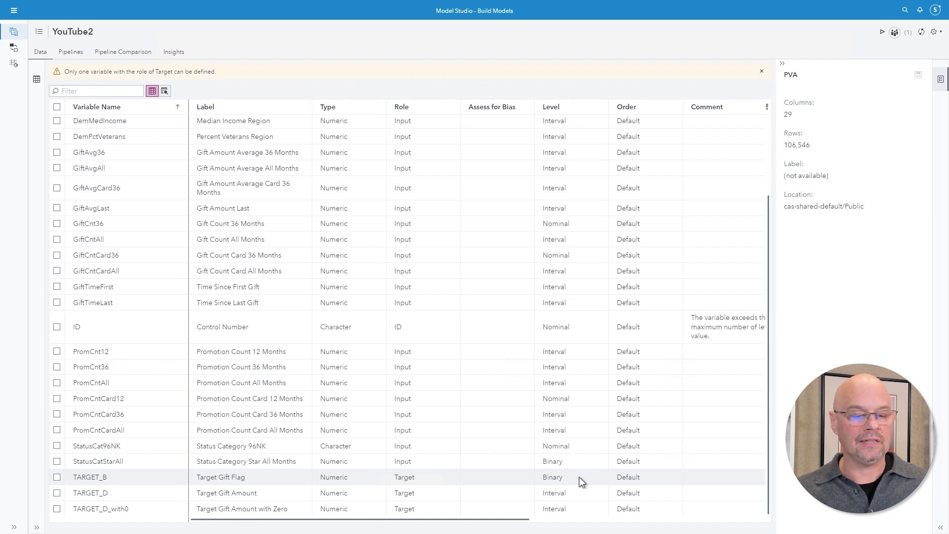
# Step: Select TARGET_D in the variable list to change its role
pyautogui.click(57, 493)
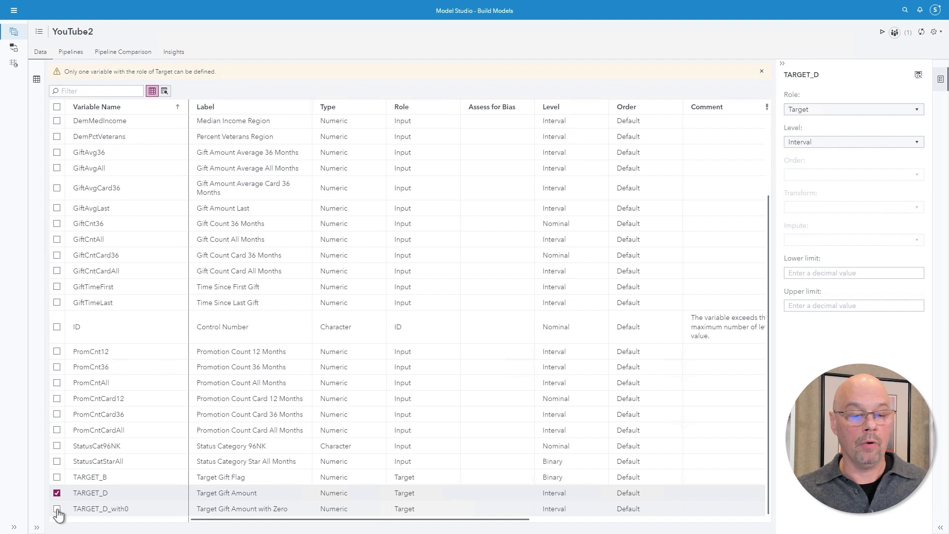
# Step: Set both TARGET_D and TARGET_D_with0 to the Rejected role
pyautogui.click(57, 509)
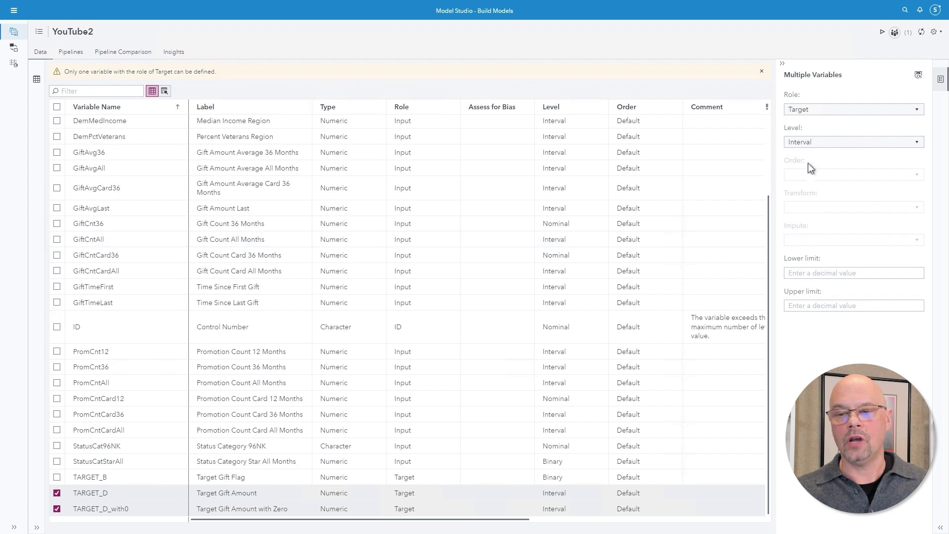
pyautogui.click(827, 111)
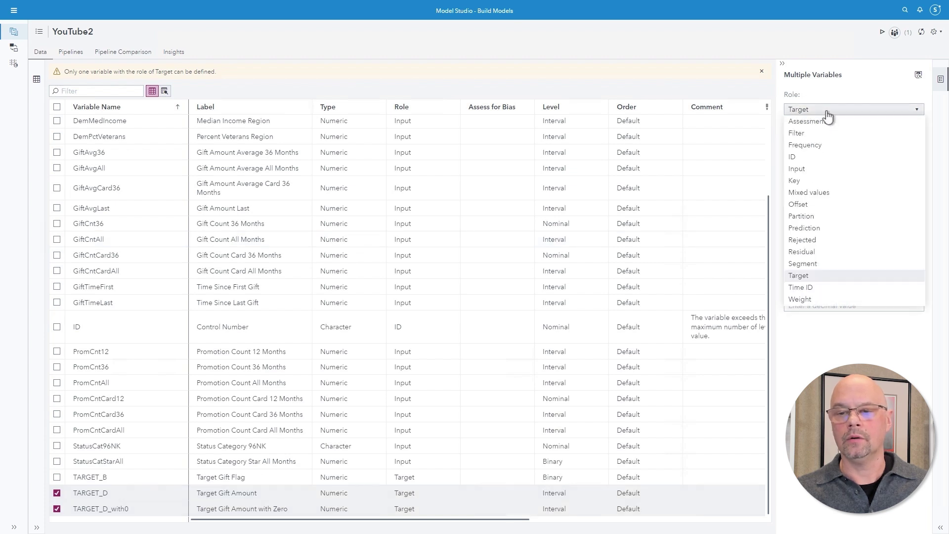
pyautogui.click(802, 240)
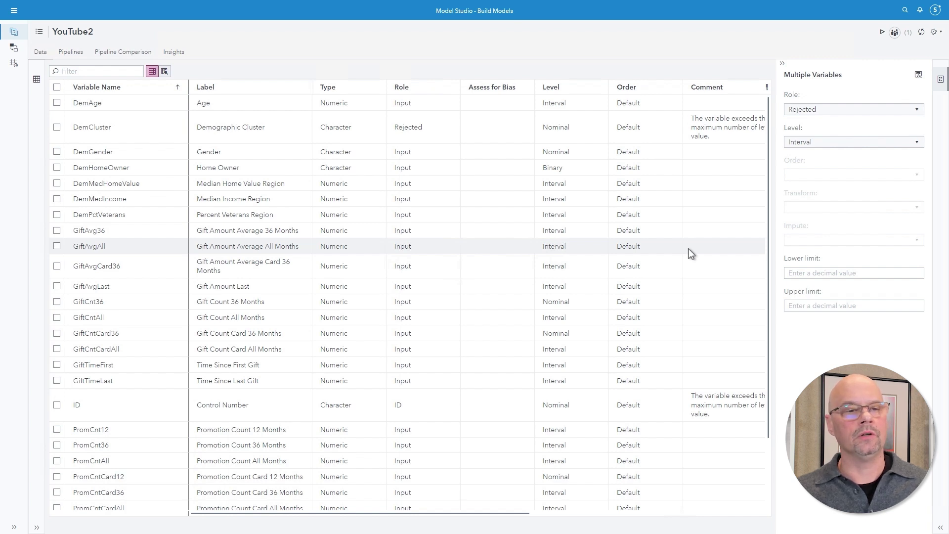
pyautogui.click(165, 73)
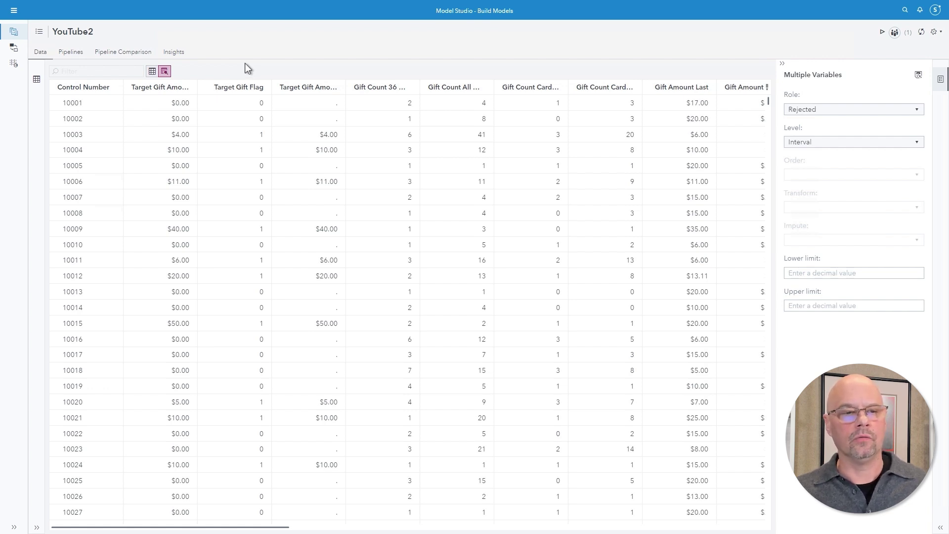
pyautogui.click(152, 72)
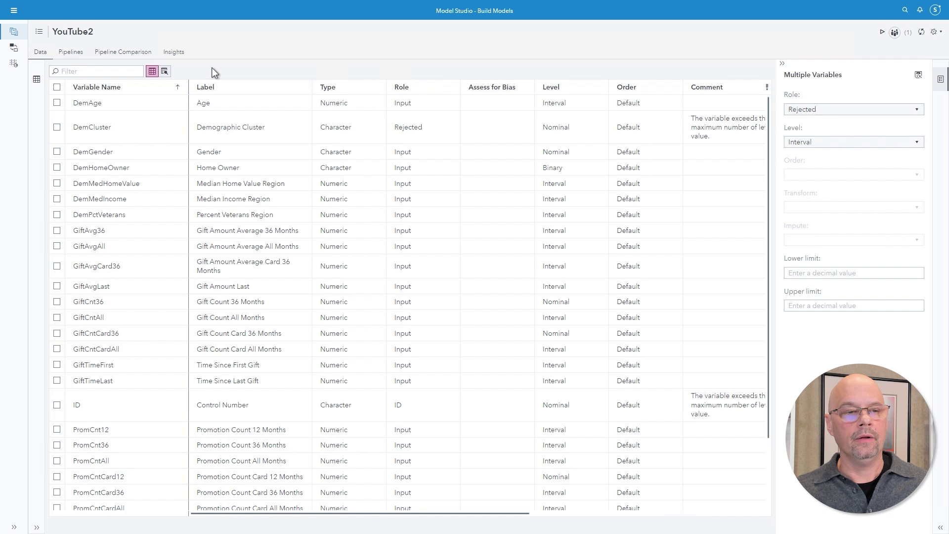
pyautogui.click(36, 79)
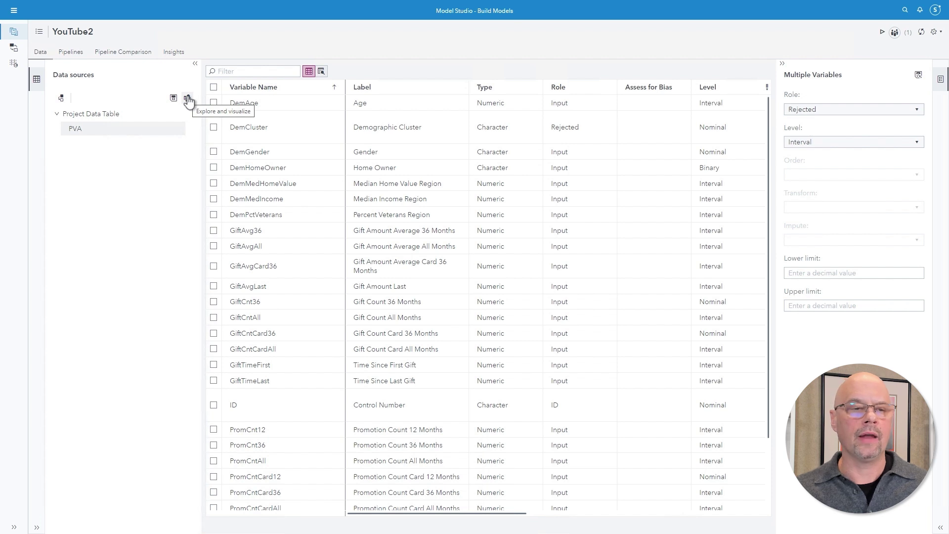
pyautogui.click(194, 67)
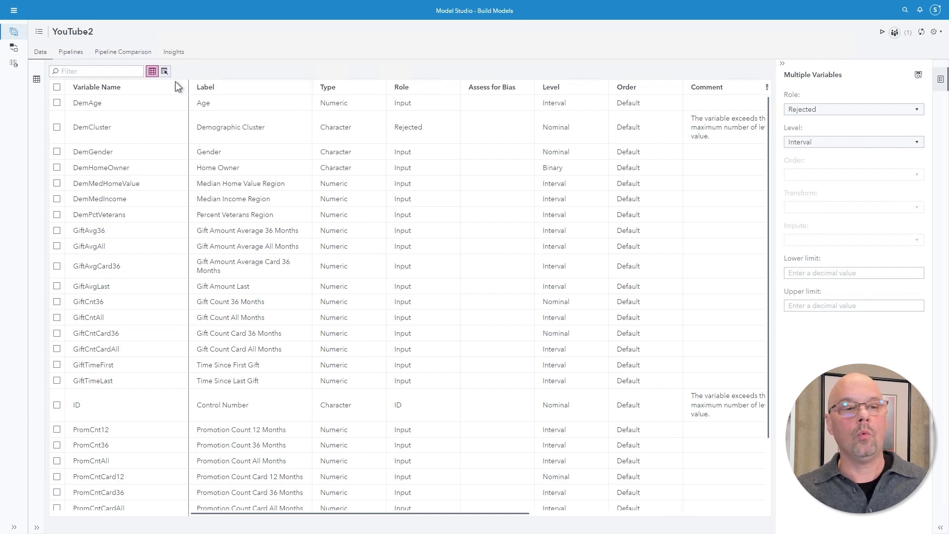
# Step: Check DemAge and review its Transform and Impute options, keeping both Default
pyautogui.click(175, 87)
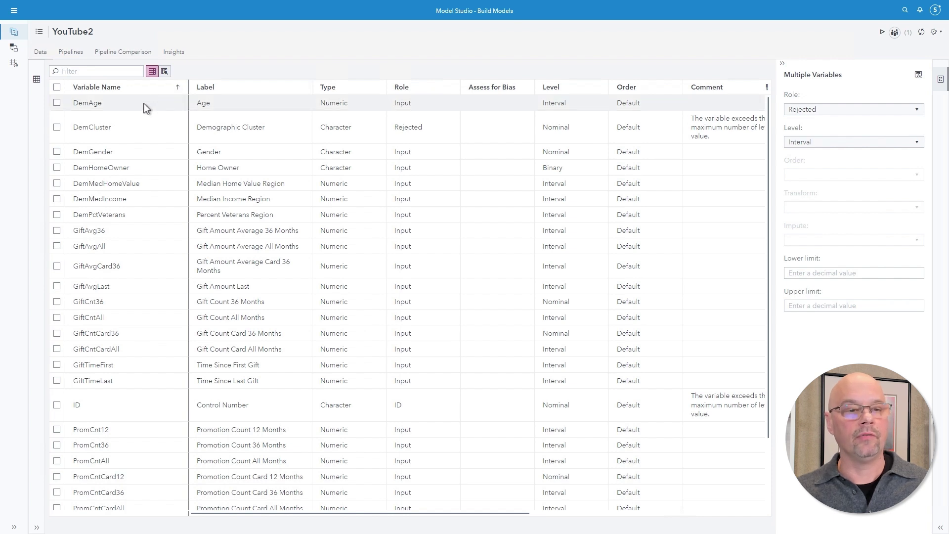
pyautogui.click(143, 108)
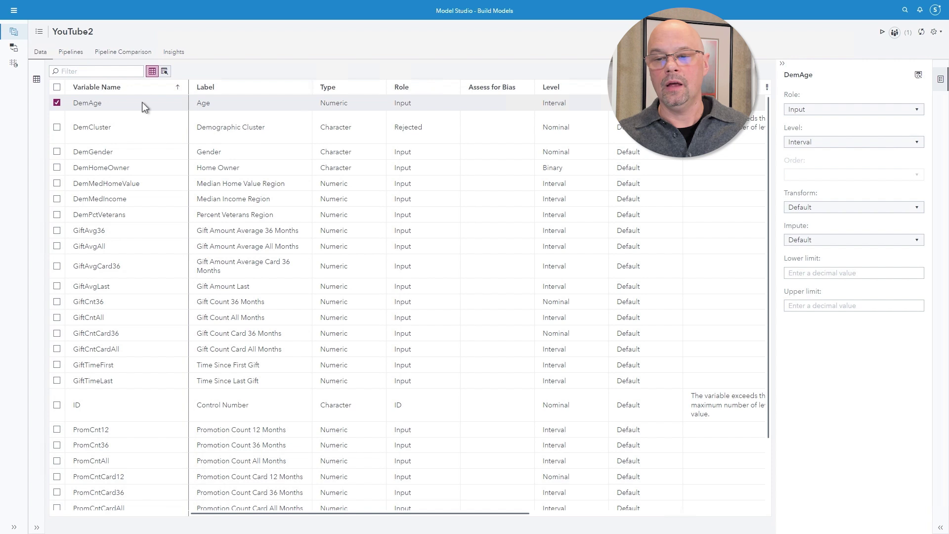
pyautogui.click(917, 210)
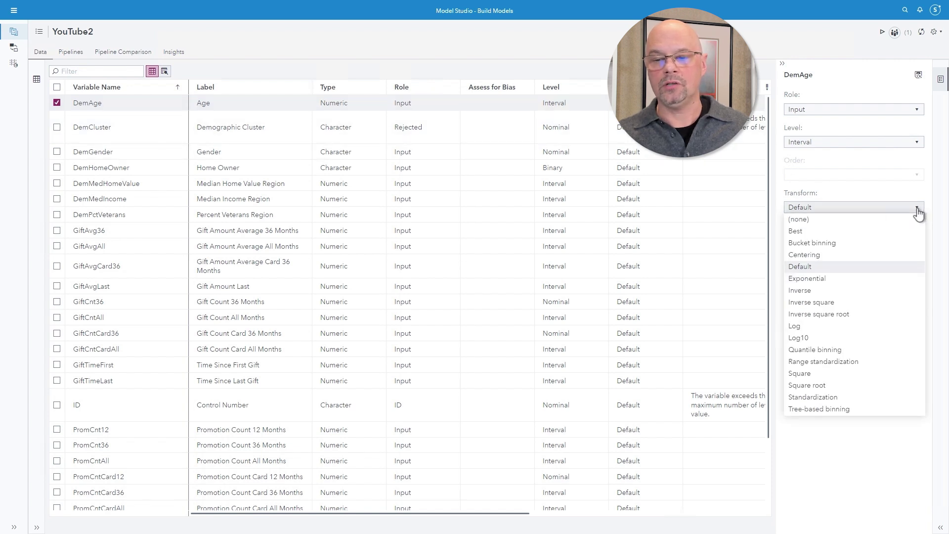
pyautogui.click(889, 268)
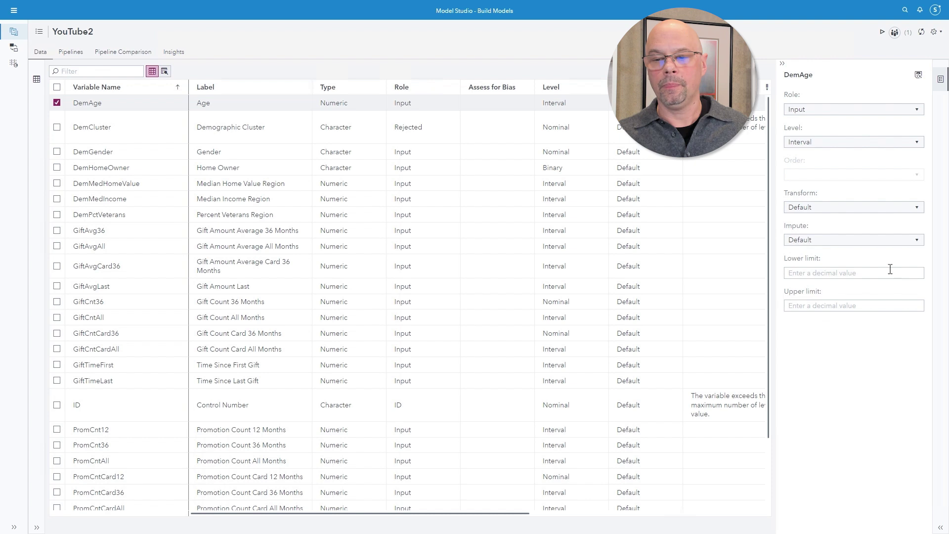
pyautogui.click(917, 242)
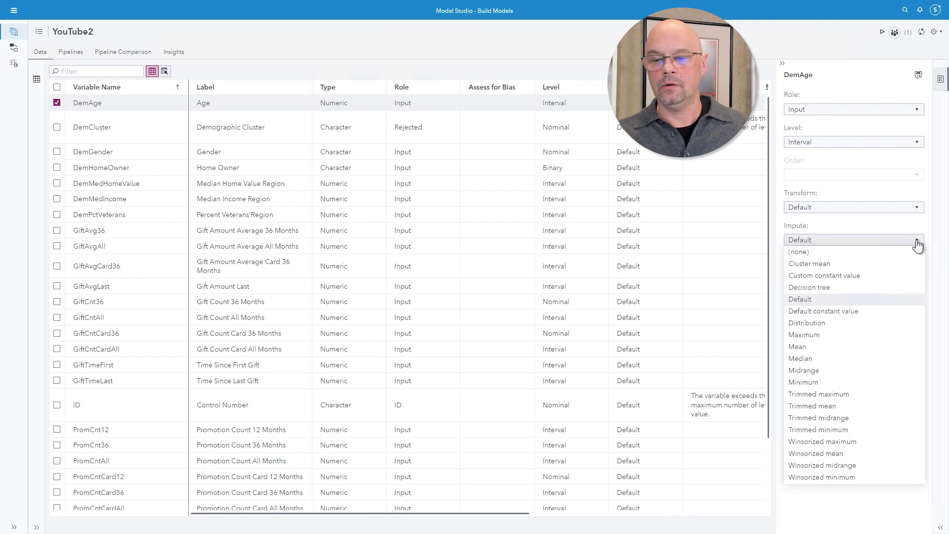
pyautogui.click(834, 299)
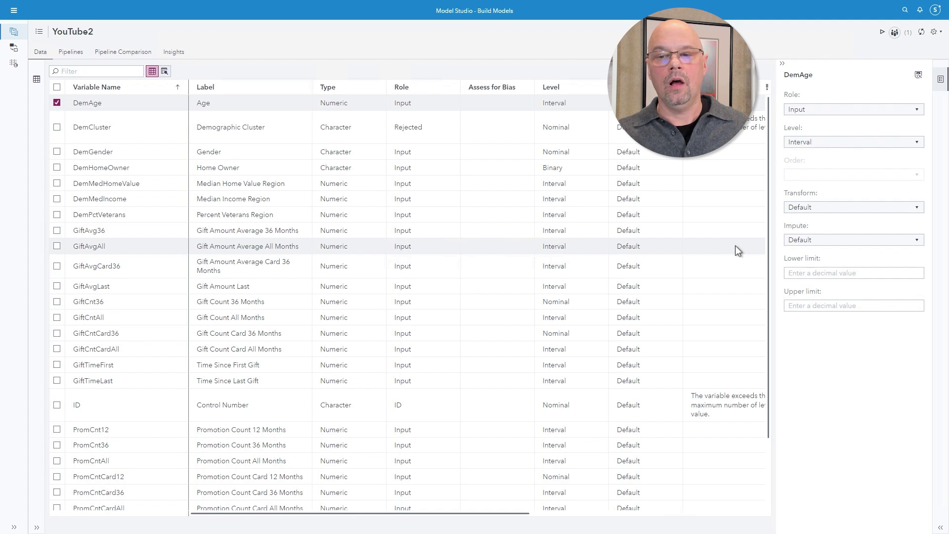